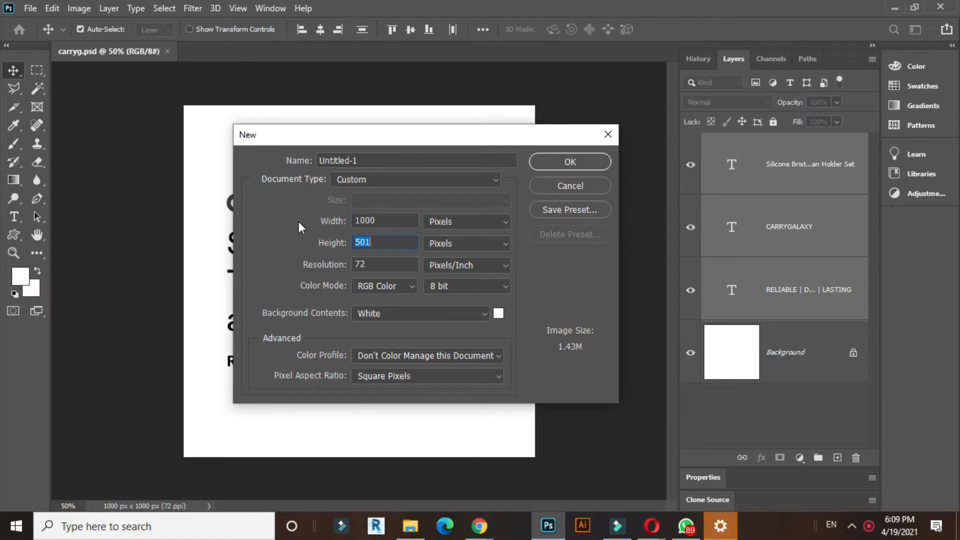
Create a blank document 1000 pixels wide and 1000 pixels high
{"action": "type", "text": "1000"}
{"action": "key", "text": "Return"}
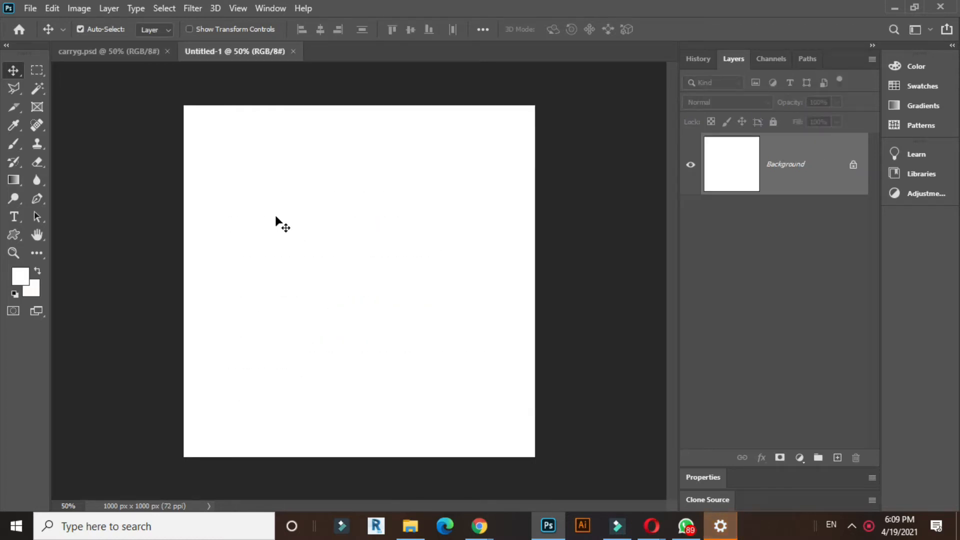
Place 11.png from the Downloads folder into the new blank document
{"action": "mouse_move", "coordinate": [410, 525]}
{"action": "left_click", "coordinate": [422, 475]}
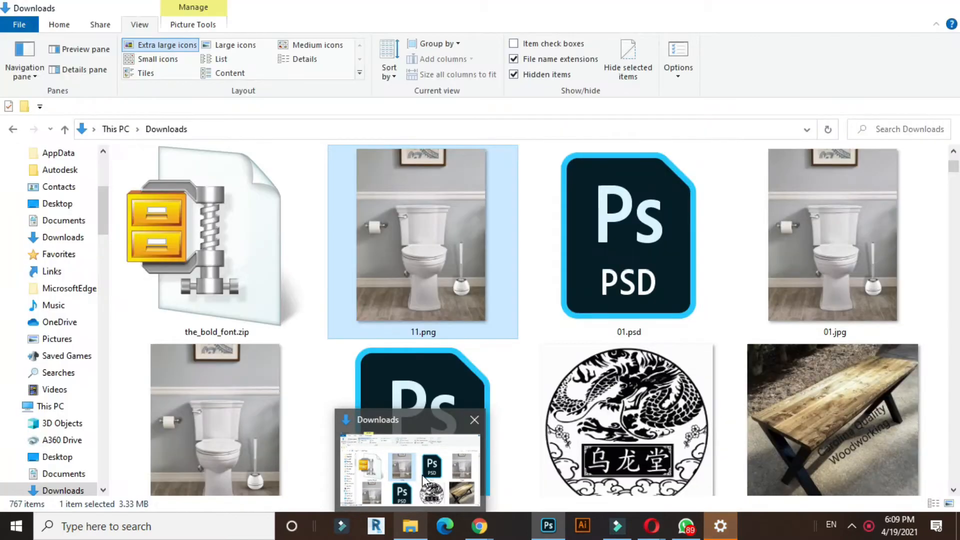
{"action": "left_click", "coordinate": [915, 8]}
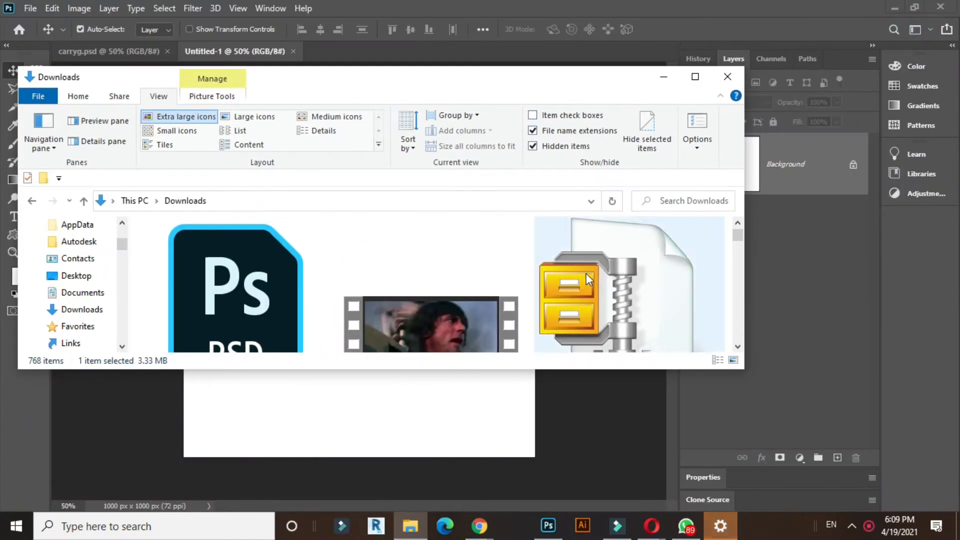
{"action": "scroll", "coordinate": [588, 281], "scroll_direction": "down", "scroll_amount": 1}
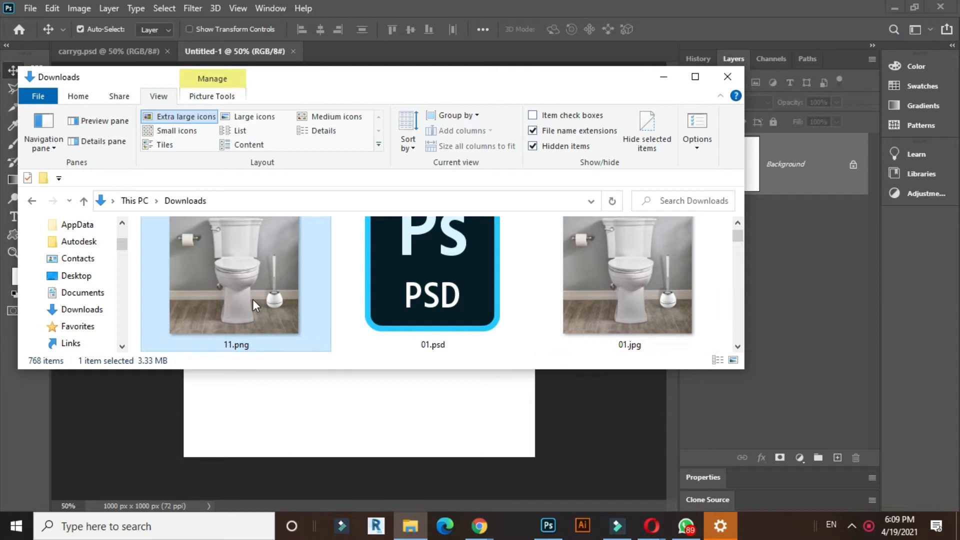
{"action": "mouse_move", "coordinate": [253, 300]}
{"action": "left_click_drag", "start_coordinate": [253, 299], "coordinate": [400, 422]}
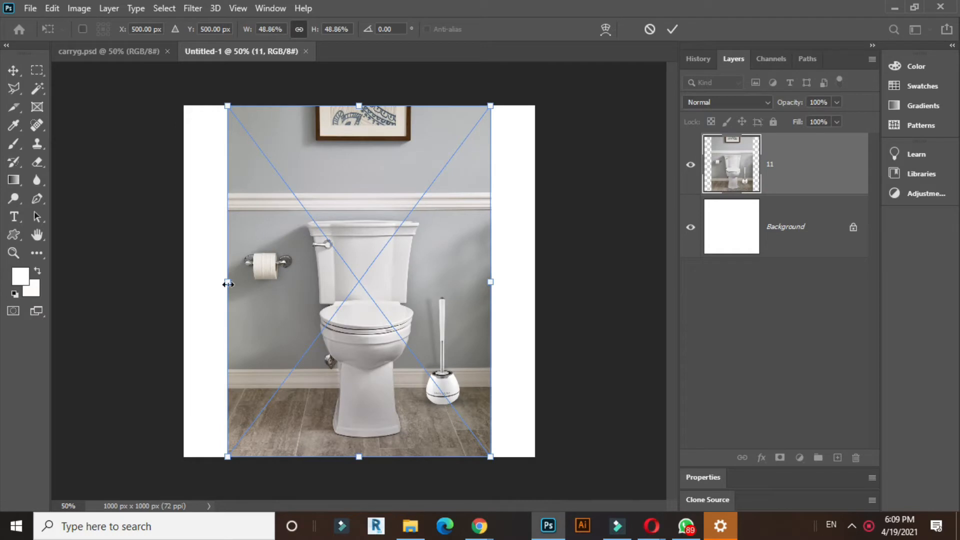
Scale the placed toilet photo proportionally to about 65.48% so it fills the canvas, cropping its upper part, and commit the transform
{"action": "left_click_drag", "start_coordinate": [229, 107], "coordinate": [154, 73]}
{"action": "key", "text": "ctrl+minus"}
{"action": "left_click_drag", "start_coordinate": [459, 105], "coordinate": [507, 69]}
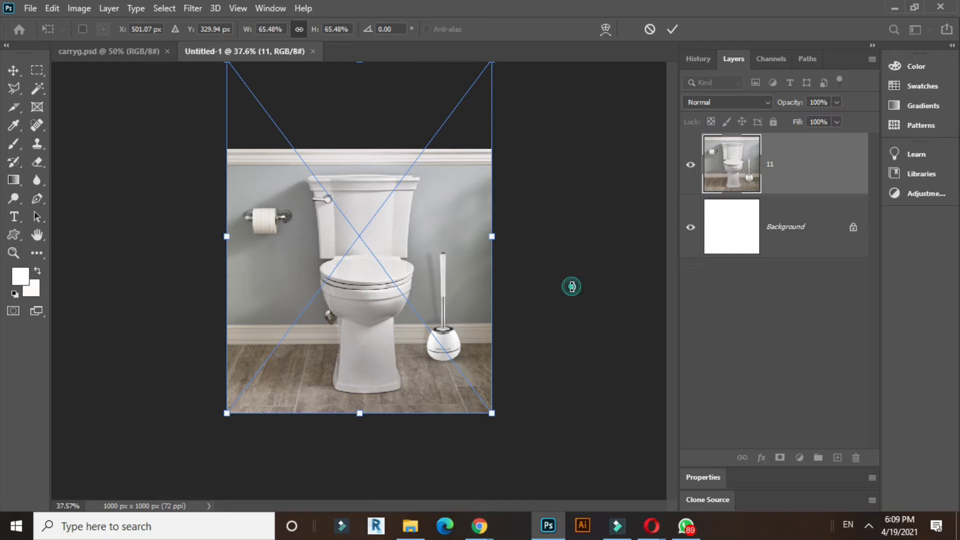
{"action": "left_click", "coordinate": [13, 70]}
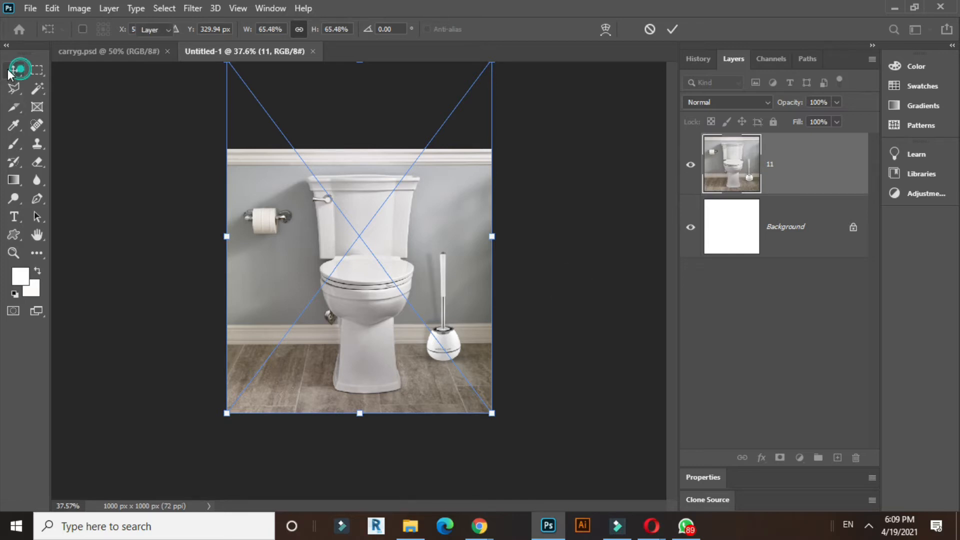
{"action": "left_click", "coordinate": [589, 337]}
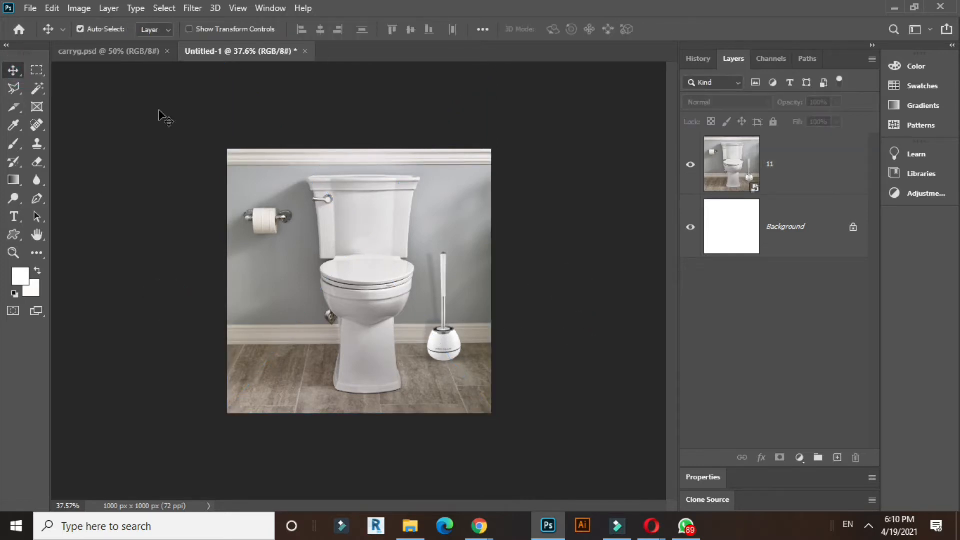
{"action": "key", "text": "ctrl+0"}
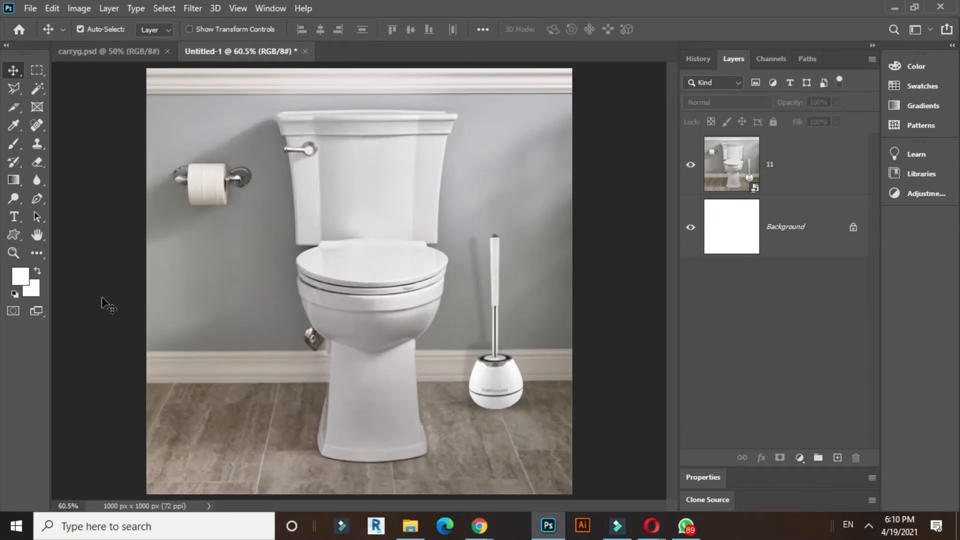
Copy the "Silicone Bristle Toilet Brush an Holder Set" text layer from carryg.psd into the photo document, near the photo's lower-left area
{"action": "left_click", "coordinate": [122, 53]}
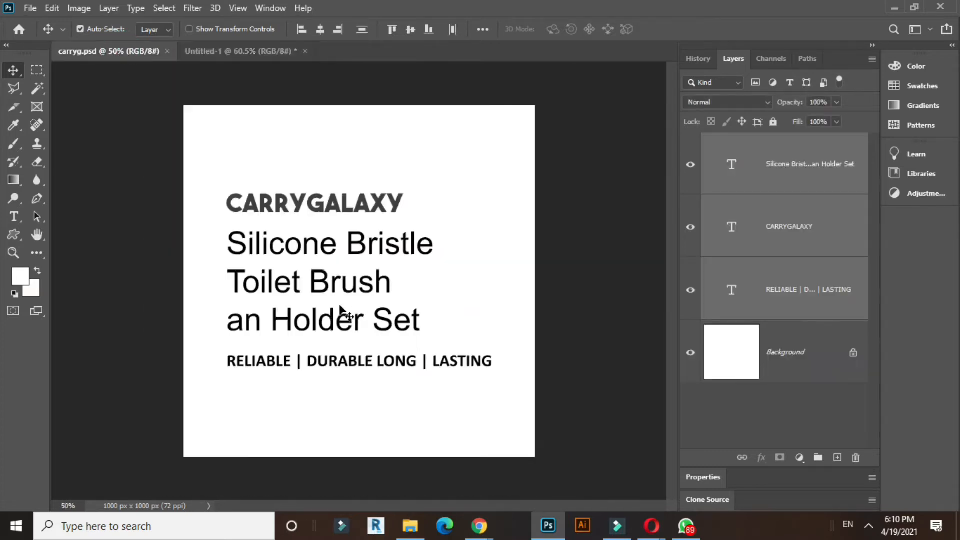
{"action": "left_click_drag", "start_coordinate": [349, 291], "coordinate": [348, 287]}
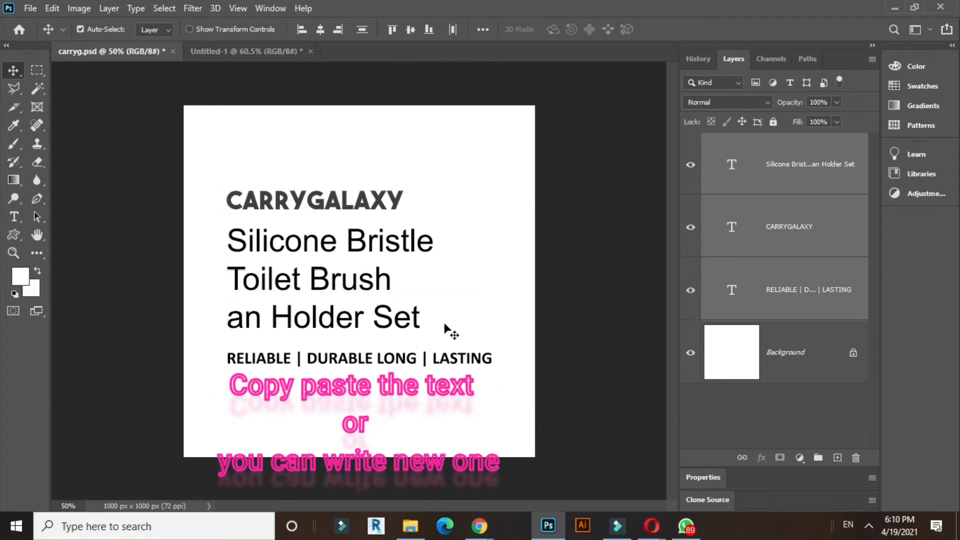
{"action": "left_click", "coordinate": [493, 257]}
{"action": "left_click", "coordinate": [373, 244]}
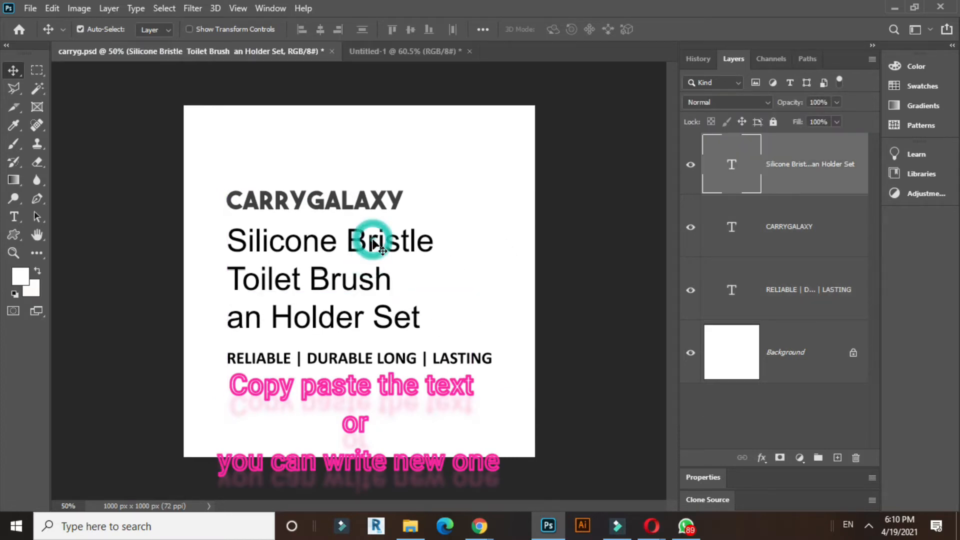
{"action": "left_click", "coordinate": [392, 51]}
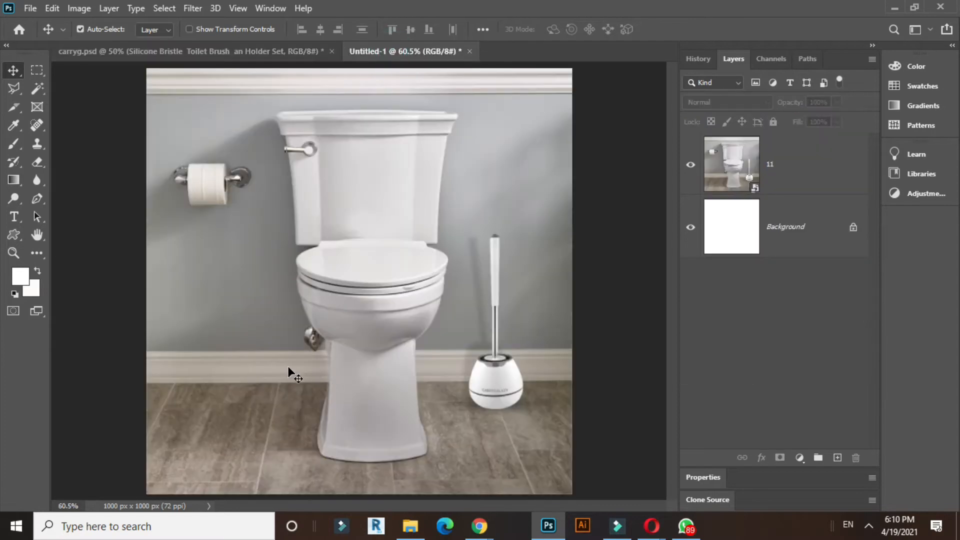
{"action": "left_click_drag", "start_coordinate": [283, 363], "coordinate": [283, 365]}
{"action": "mouse_move", "coordinate": [361, 285]}
{"action": "left_mouse_down"}
{"action": "mouse_move", "coordinate": [336, 295]}
{"action": "mouse_move", "coordinate": [301, 336]}
{"action": "mouse_move", "coordinate": [288, 357]}
{"action": "mouse_move", "coordinate": [292, 371]}
{"action": "left_mouse_up"}
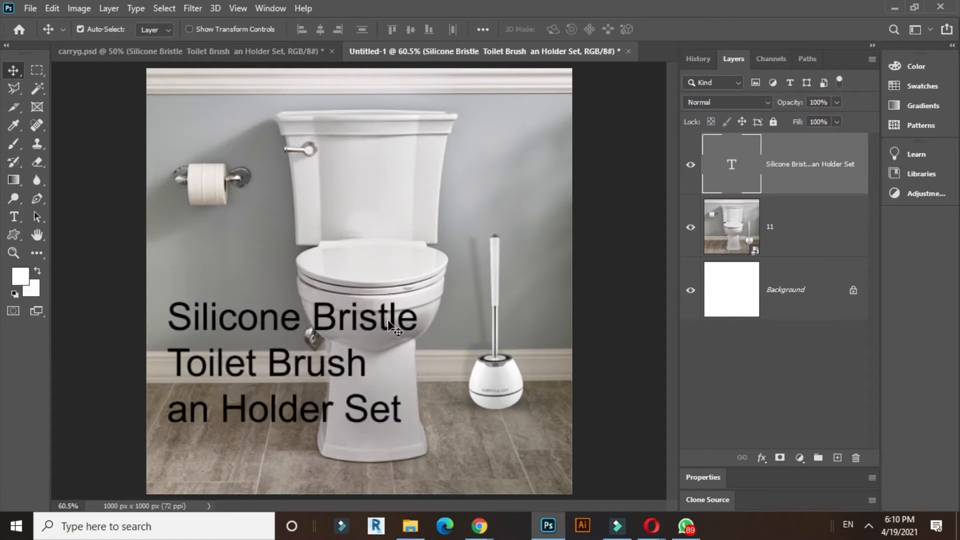
{"action": "left_click_drag", "start_coordinate": [395, 324], "coordinate": [385, 326]}
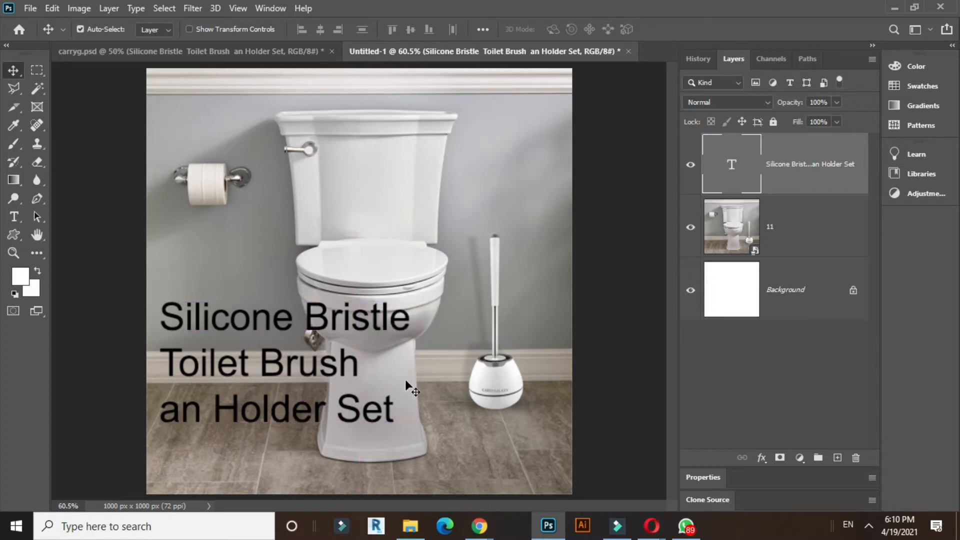
Set the headline text to 72 pt and move it down over the floor near the photo's lower-left corner
{"action": "double_click", "coordinate": [385, 414]}
{"action": "triple_click", "coordinate": [384, 414]}
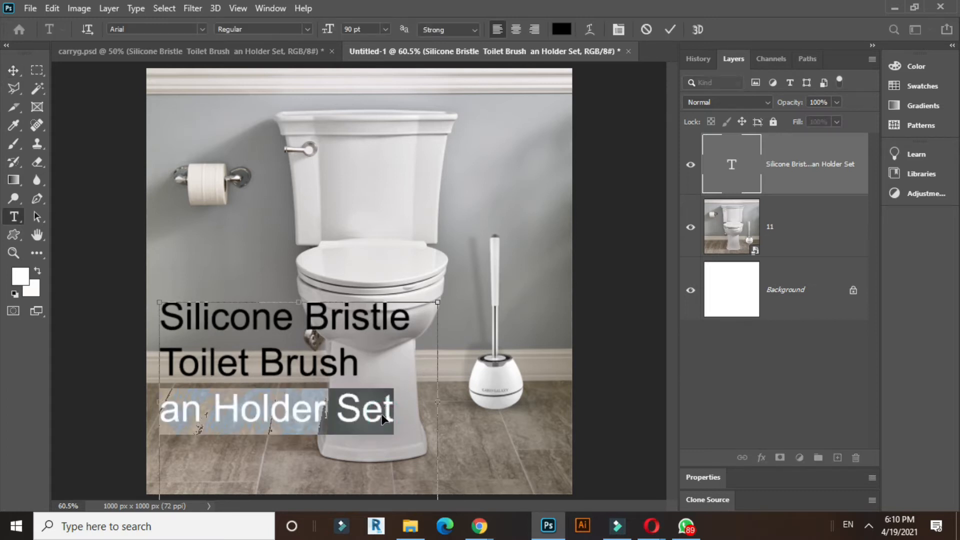
{"action": "left_click", "coordinate": [386, 29]}
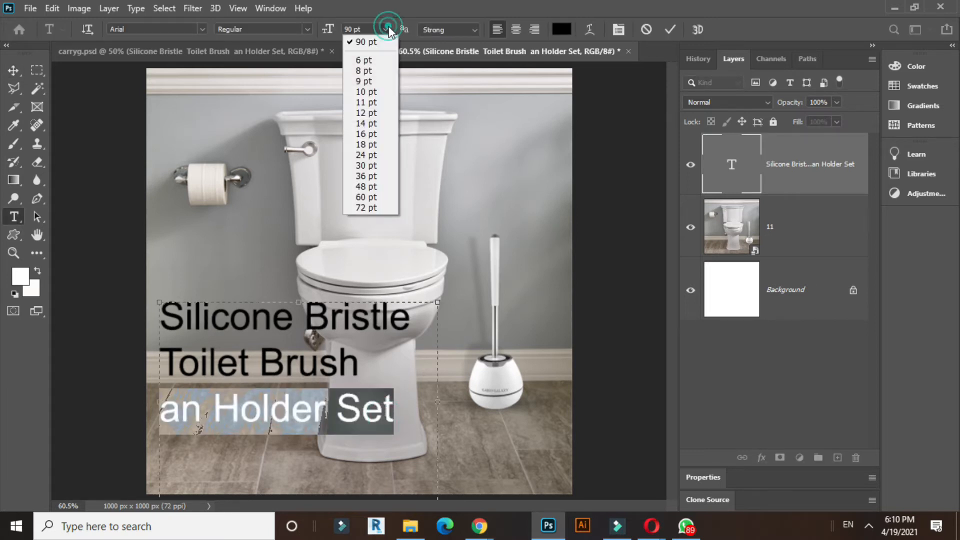
{"action": "left_click", "coordinate": [362, 208]}
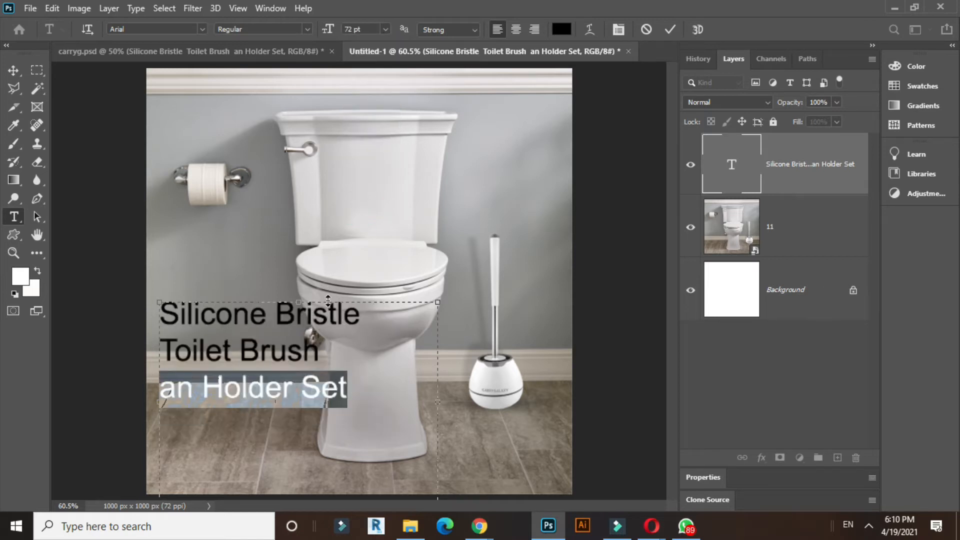
{"action": "left_click", "coordinate": [14, 70]}
{"action": "left_click_drag", "start_coordinate": [320, 322], "coordinate": [325, 371]}
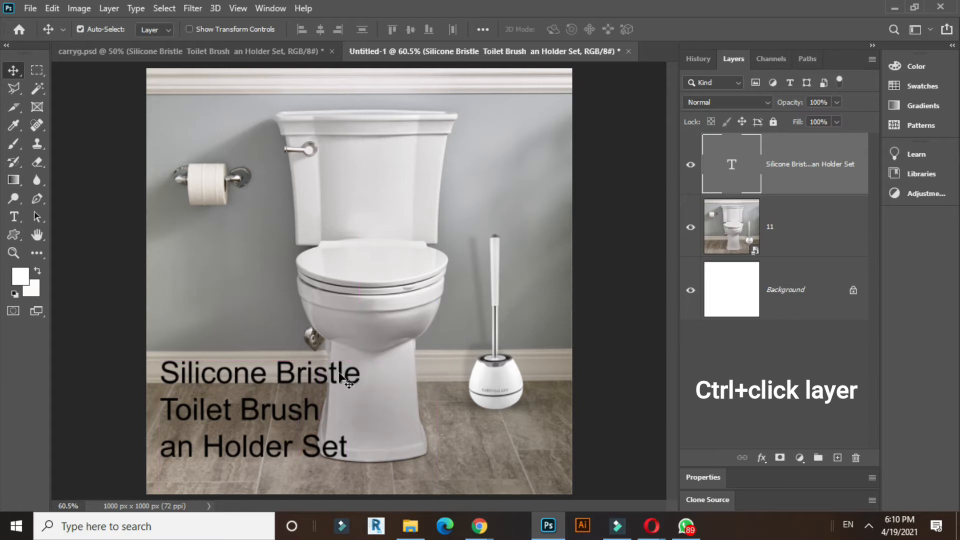
Load the headline text layer's outline as a selection and expand it by 6 pixels
{"action": "key", "text": "ctrl"}
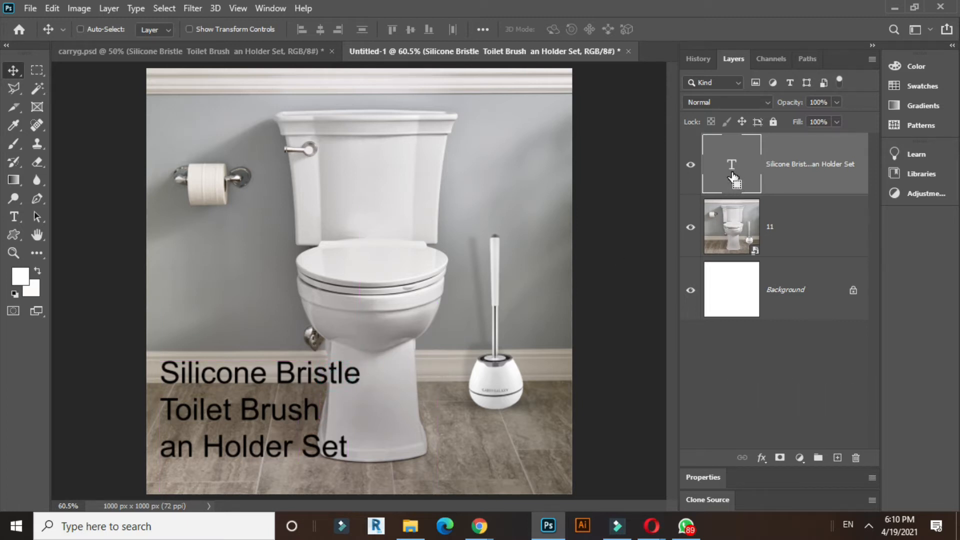
{"action": "left_click", "coordinate": [733, 176], "text": "ctrl"}
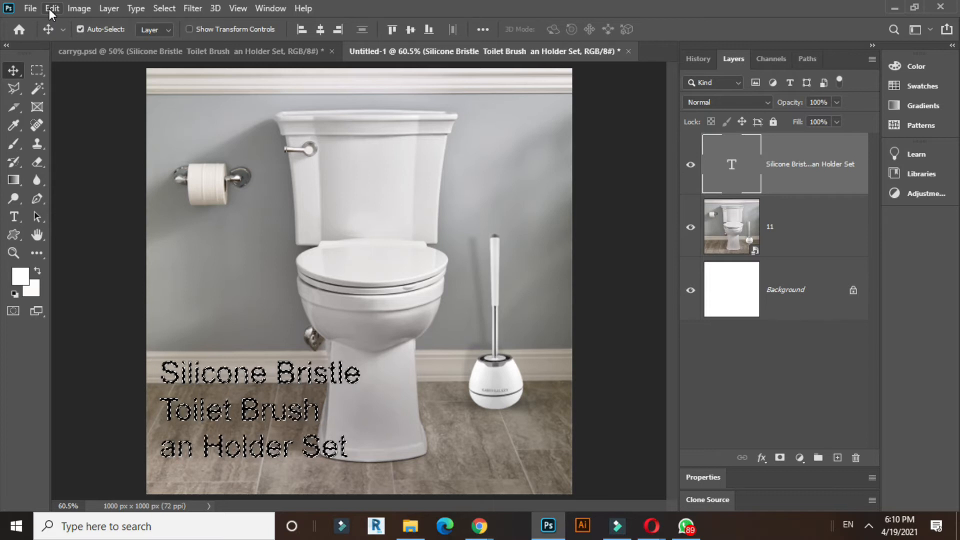
{"action": "left_click", "coordinate": [192, 9]}
{"action": "mouse_move", "coordinate": [165, 8]}
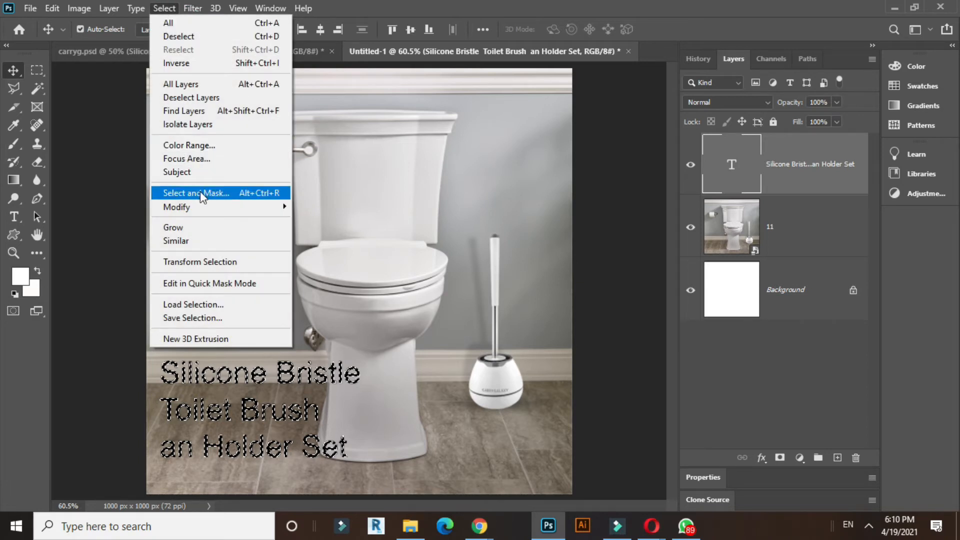
{"action": "mouse_move", "coordinate": [209, 205]}
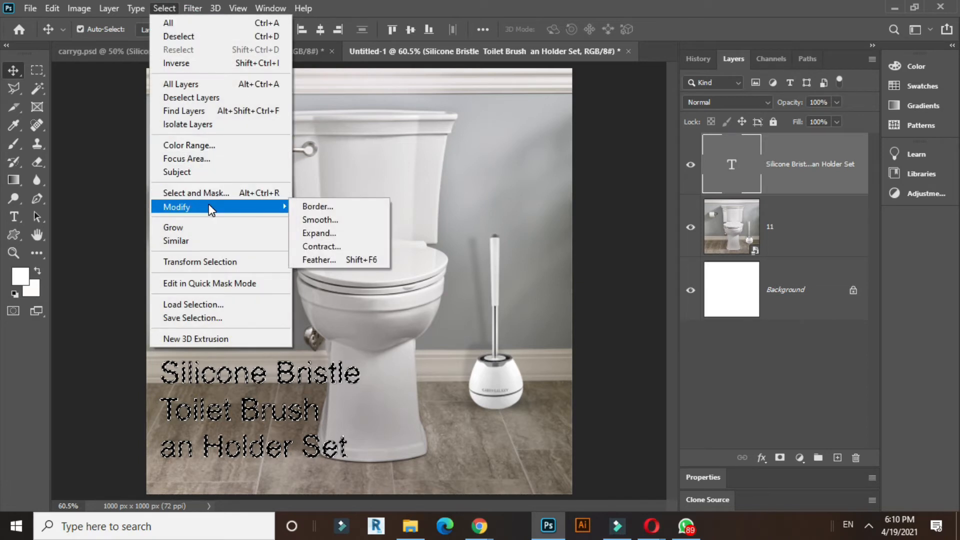
{"action": "left_click", "coordinate": [334, 235]}
{"action": "left_click_drag", "start_coordinate": [436, 166], "coordinate": [432, 167]}
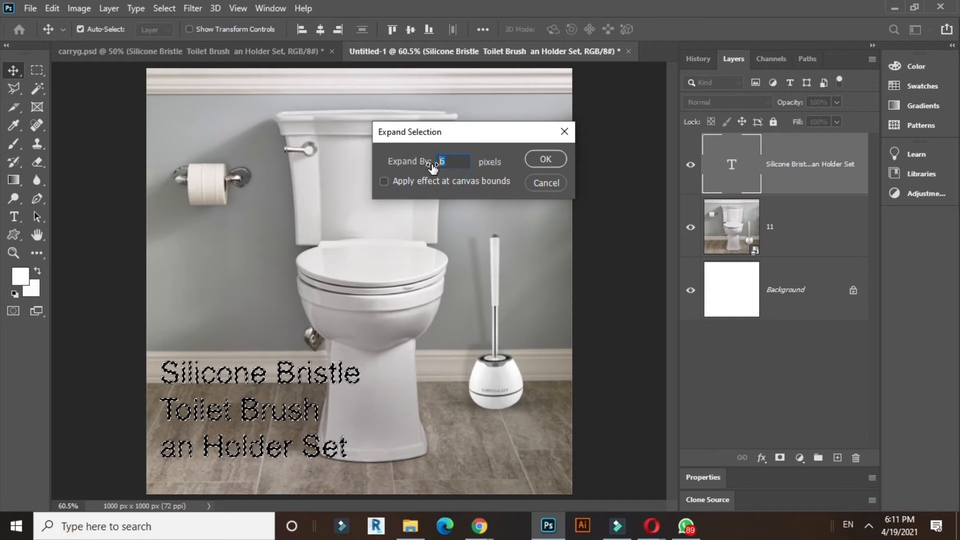
{"action": "left_click", "coordinate": [546, 159]}
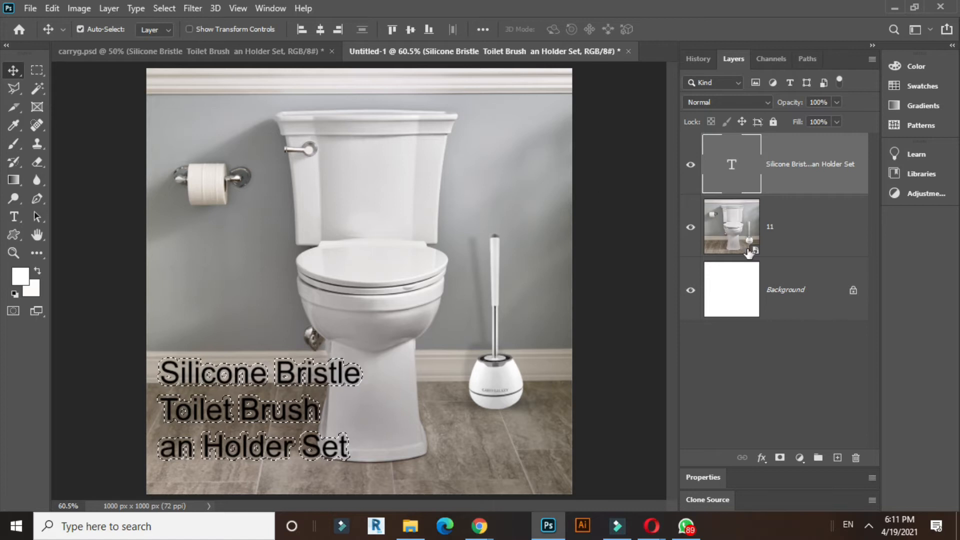
Add a new empty layer and place it beneath the headline text layer
{"action": "left_click", "coordinate": [839, 458]}
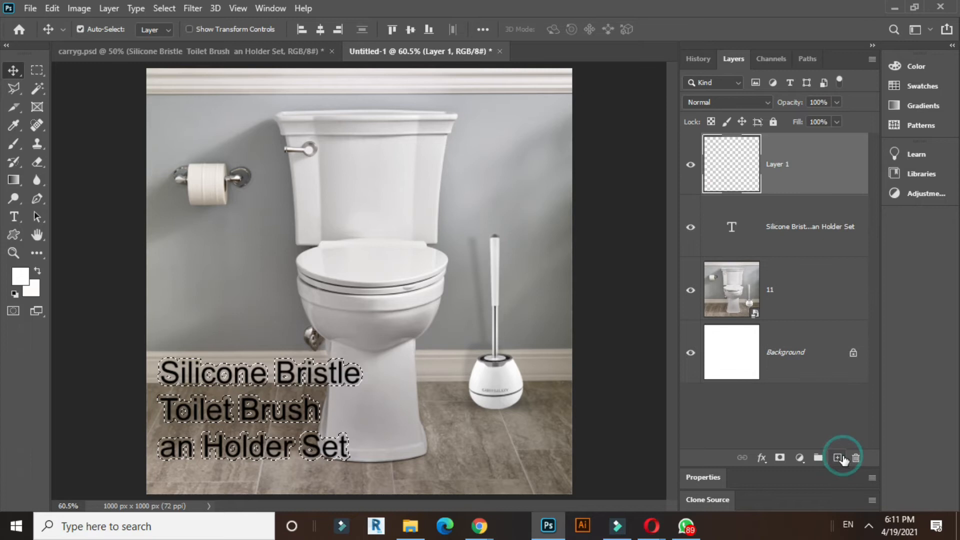
{"action": "left_click_drag", "start_coordinate": [793, 239], "coordinate": [790, 150]}
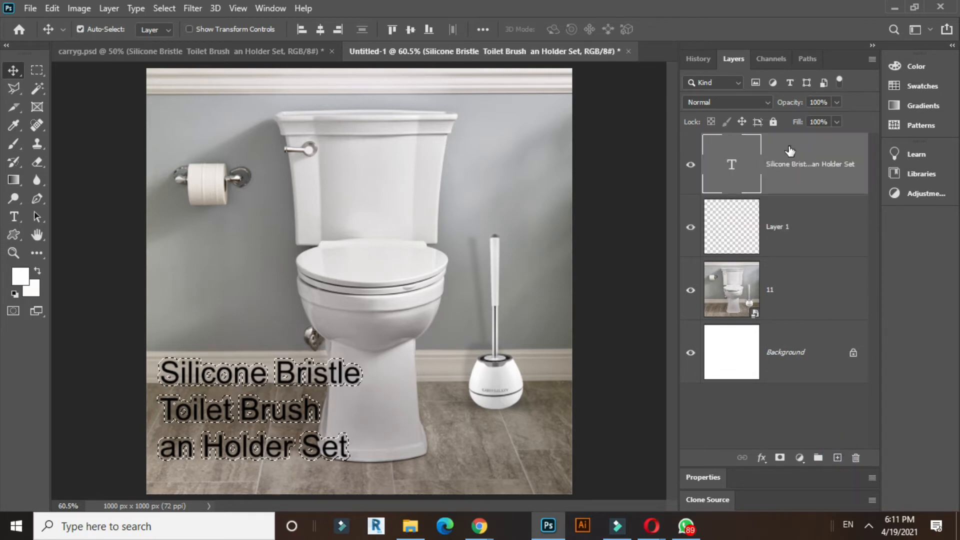
Fill the expanded selection on Layer 1 with white (#fffefe) at 100% opacity in Normal mode, and clear the selection
{"action": "left_click", "coordinate": [732, 242]}
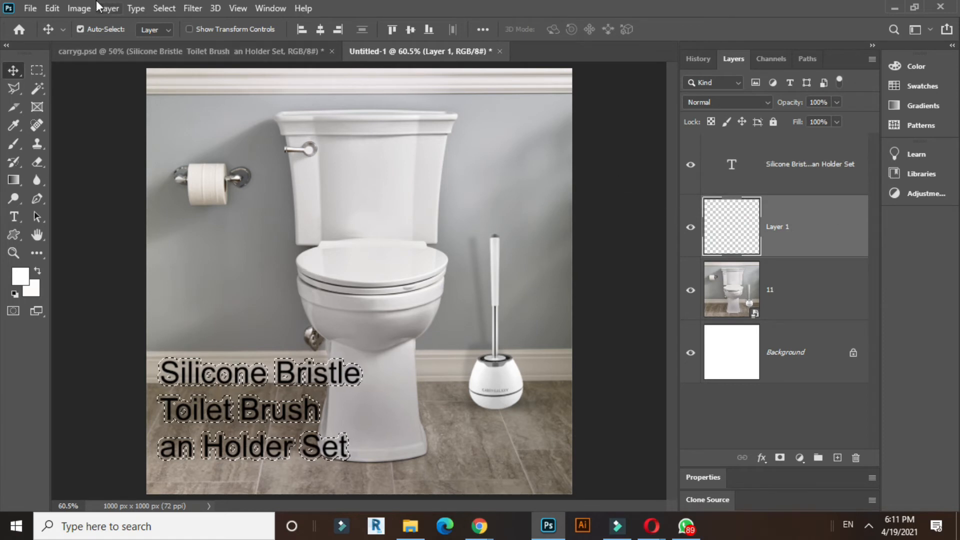
{"action": "left_click", "coordinate": [52, 9]}
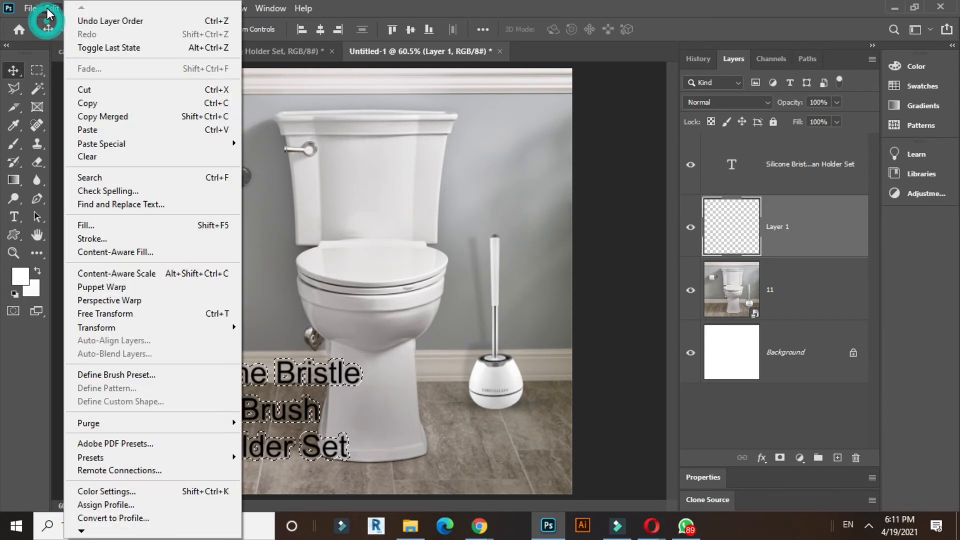
{"action": "left_click", "coordinate": [195, 225]}
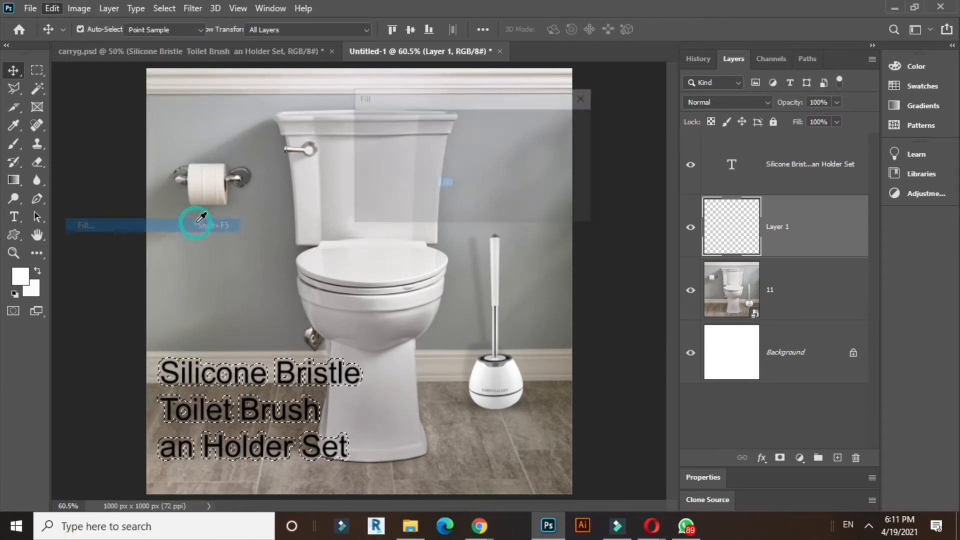
{"action": "left_click", "coordinate": [493, 123]}
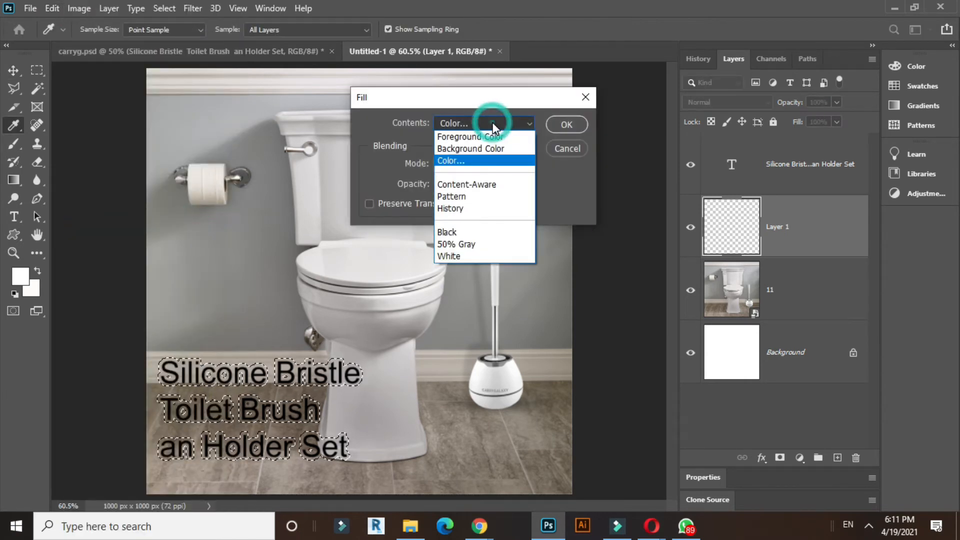
{"action": "left_click", "coordinate": [470, 163]}
{"action": "left_click_drag", "start_coordinate": [506, 193], "coordinate": [496, 179]}
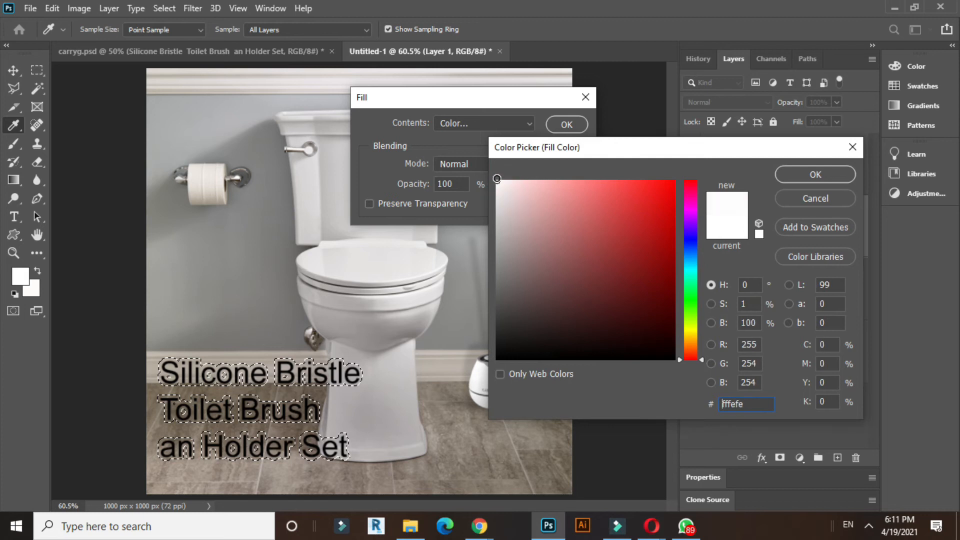
{"action": "left_click", "coordinate": [801, 172]}
{"action": "left_click", "coordinate": [567, 125]}
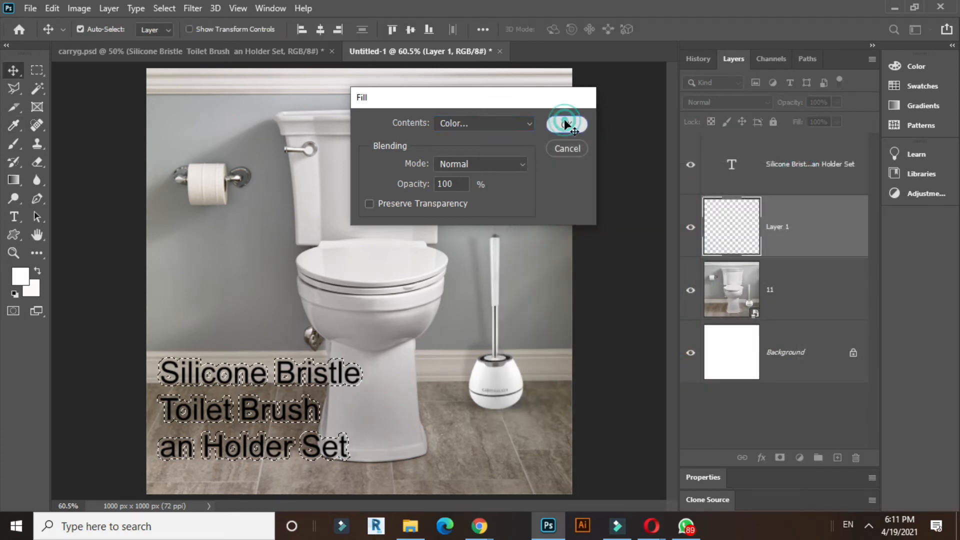
{"action": "key", "text": "v"}
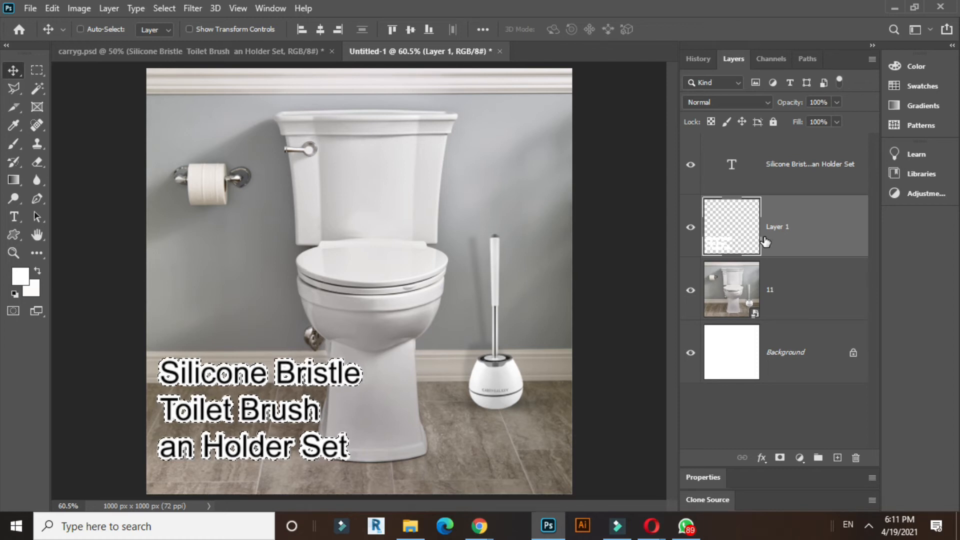
{"action": "key", "text": "ctrl"}
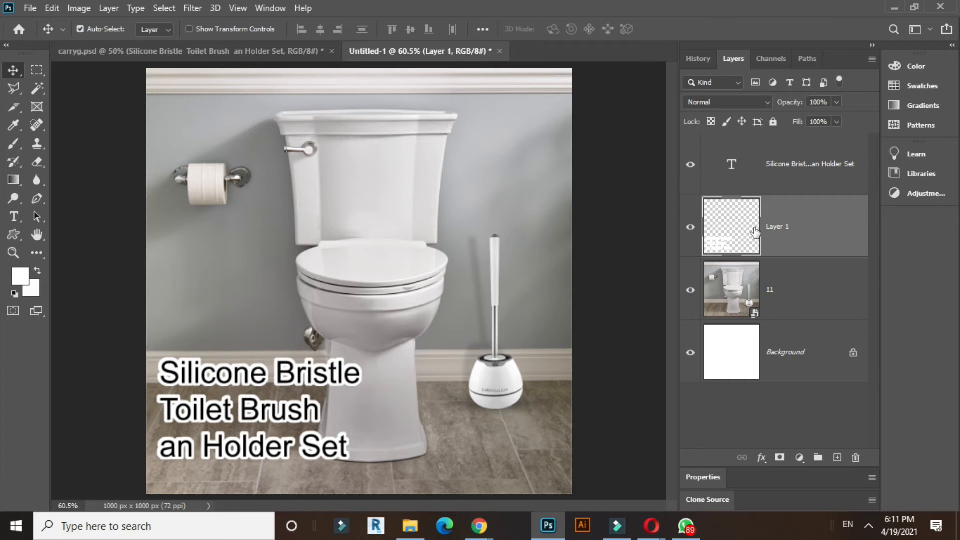
Apply a Gaussian Blur with a radius of 11.1 pixels to the white headline backing on Layer 1
{"action": "left_click", "coordinate": [196, 9]}
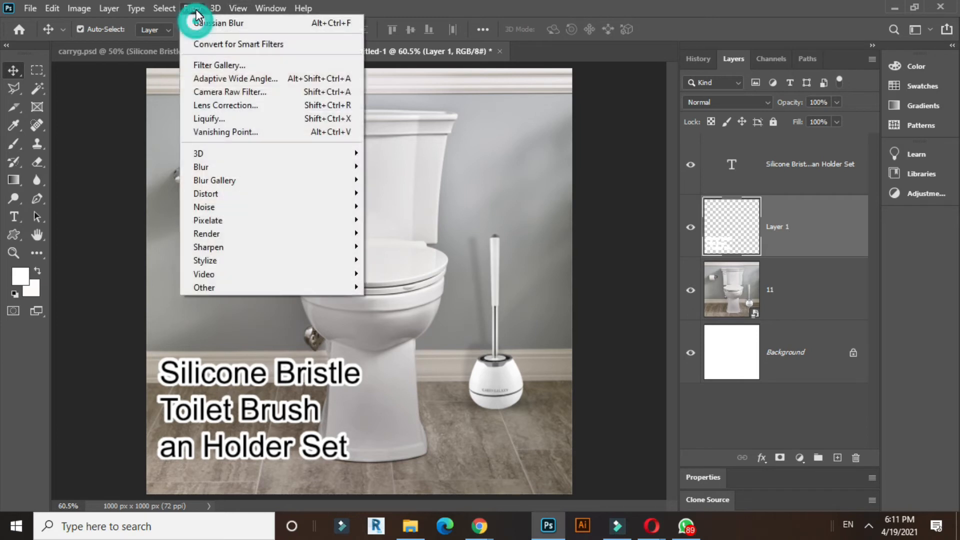
{"action": "mouse_move", "coordinate": [248, 183]}
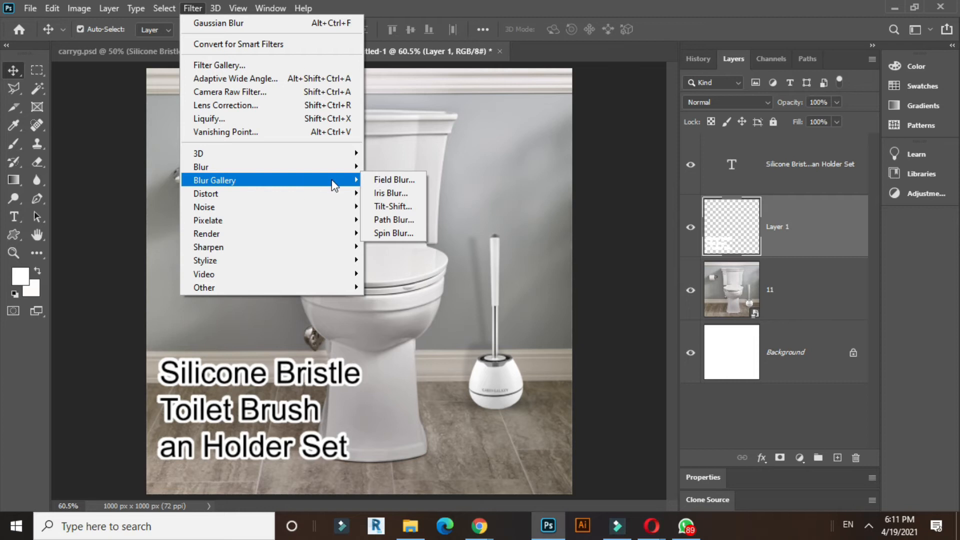
{"action": "mouse_move", "coordinate": [350, 168]}
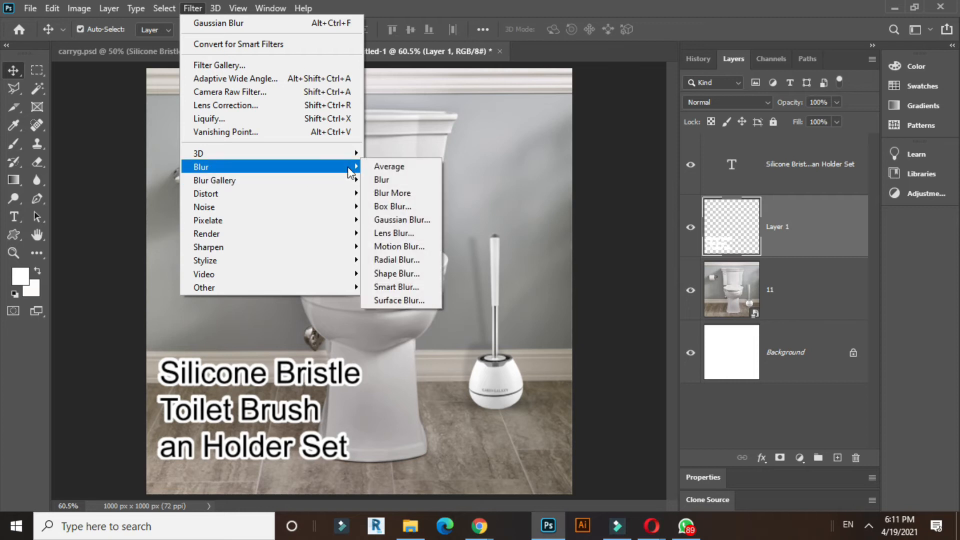
{"action": "left_click", "coordinate": [404, 220]}
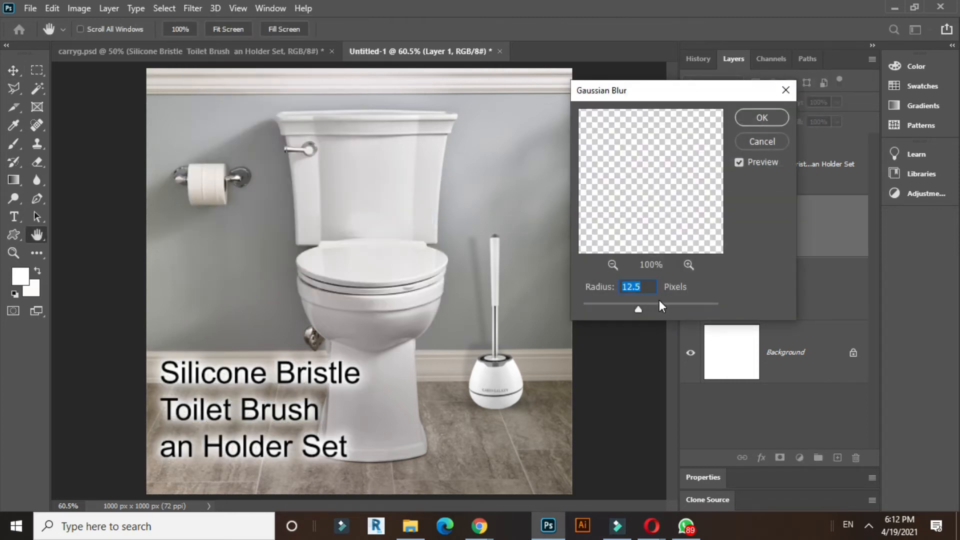
{"action": "left_click_drag", "start_coordinate": [649, 311], "coordinate": [623, 305]}
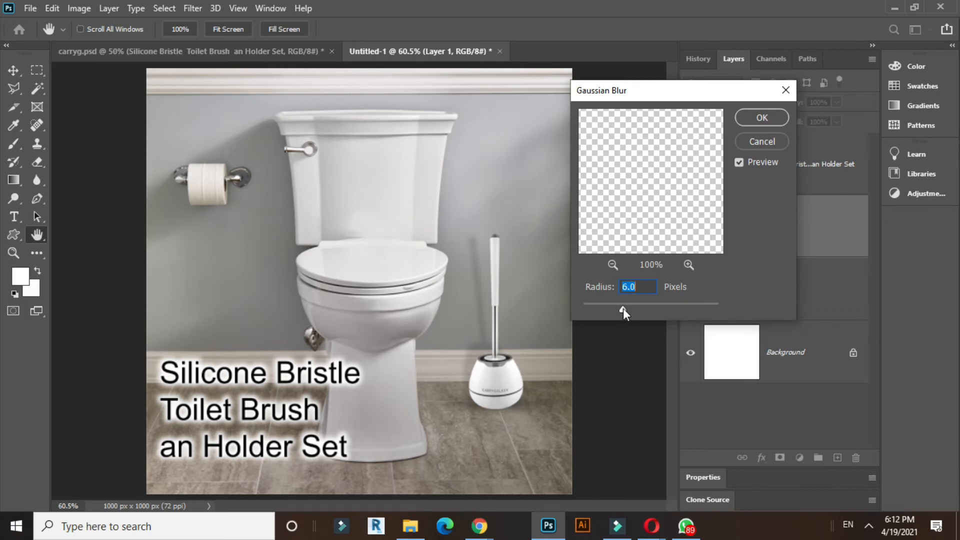
{"action": "left_click_drag", "start_coordinate": [638, 311], "coordinate": [638, 311]}
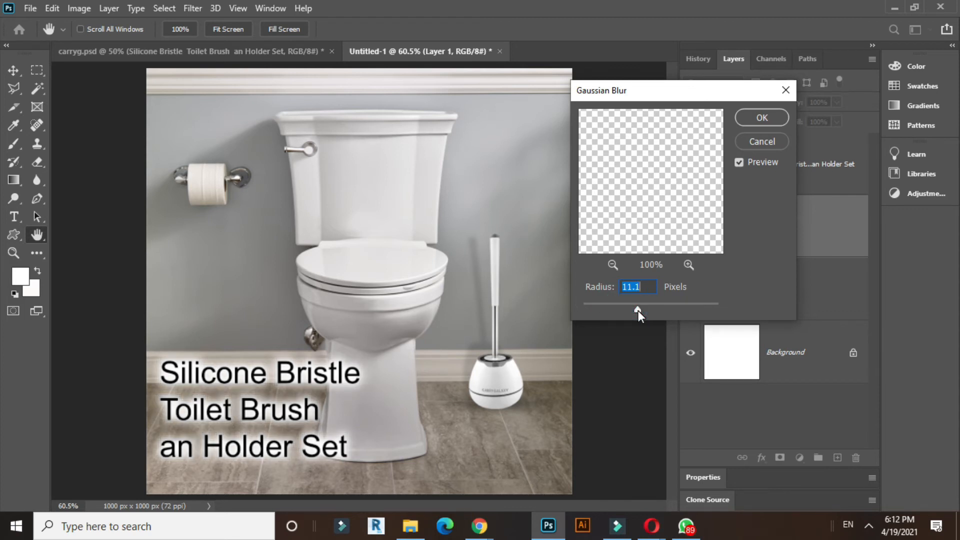
{"action": "left_click", "coordinate": [769, 119]}
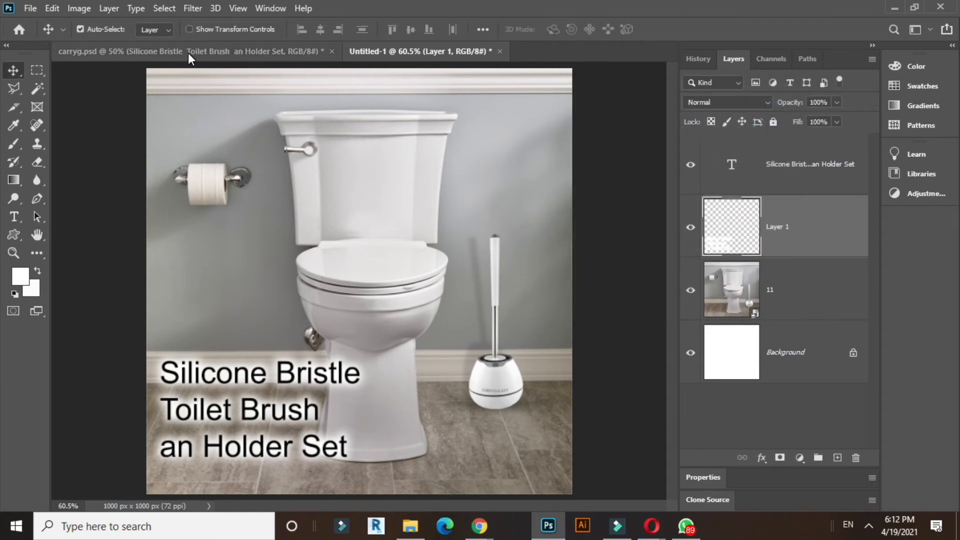
Bring the CARRYGALAXY text layer from carryg.psd into the toilet brush image, above the headline text
{"action": "left_click", "coordinate": [189, 58]}
{"action": "left_click", "coordinate": [320, 203]}
{"action": "left_click_drag", "start_coordinate": [320, 203], "coordinate": [281, 334]}
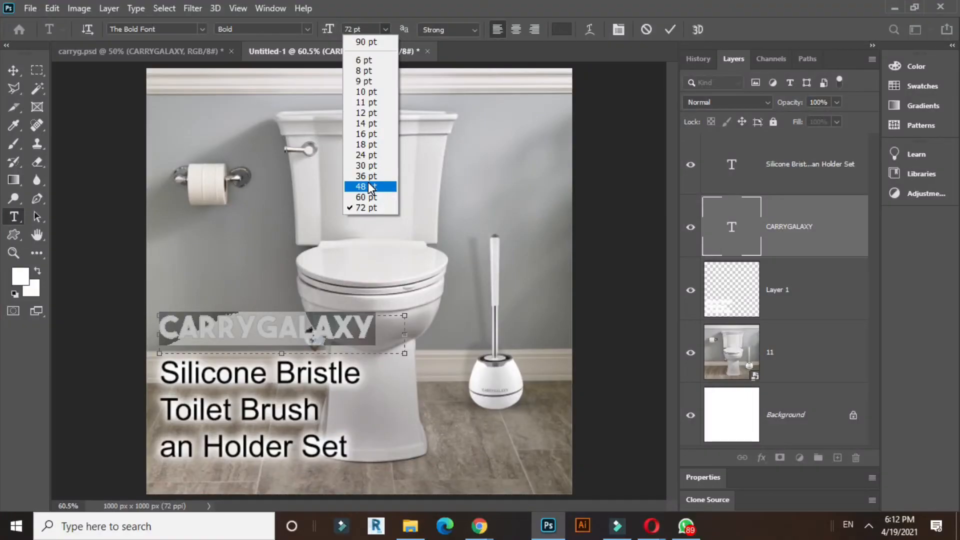
Set the CARRYGALAXY text to 48 pt and move it down slightly, closer to the headline
{"action": "left_click", "coordinate": [371, 186]}
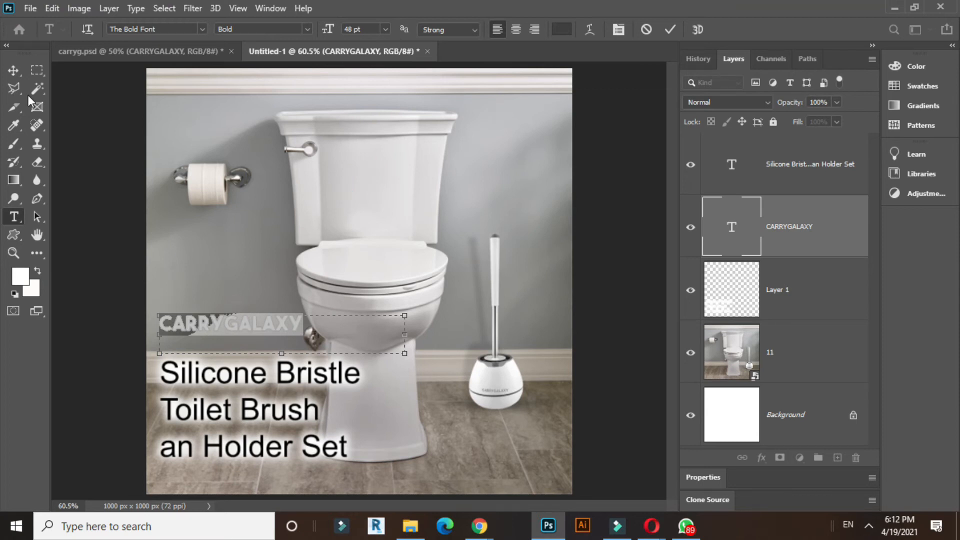
{"action": "left_click", "coordinate": [13, 70]}
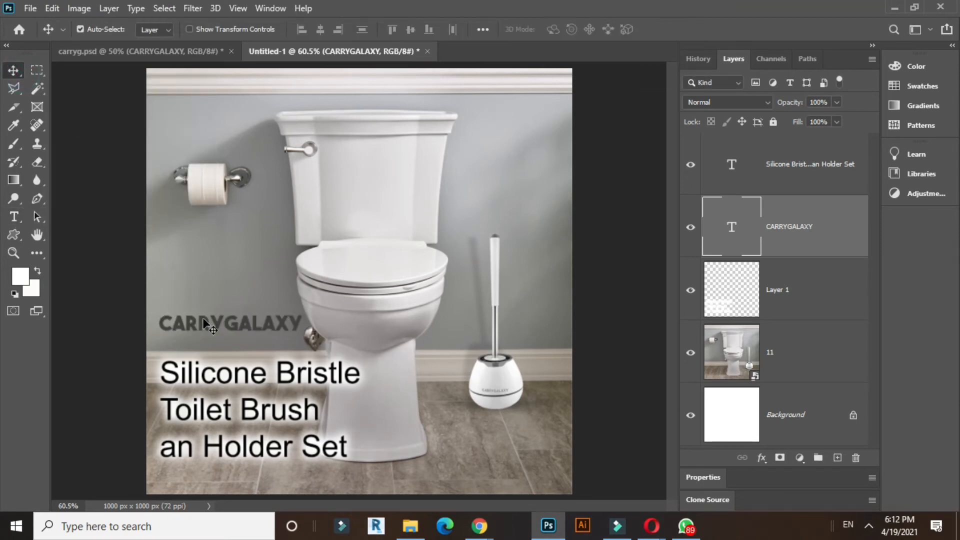
{"action": "left_click_drag", "start_coordinate": [224, 328], "coordinate": [228, 342]}
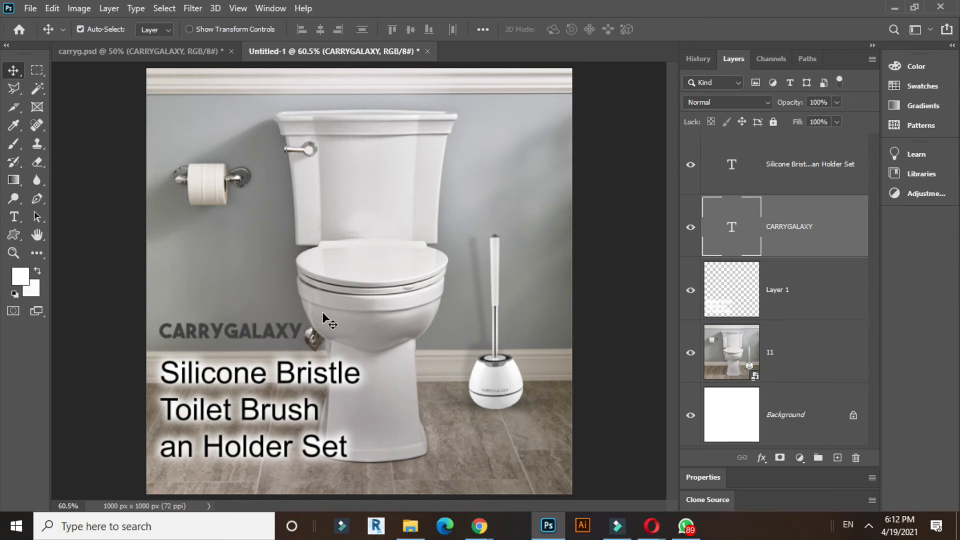
Load the CARRYGALAXY text layer's outline as a selection
{"action": "left_click", "coordinate": [740, 234], "text": "ctrl"}
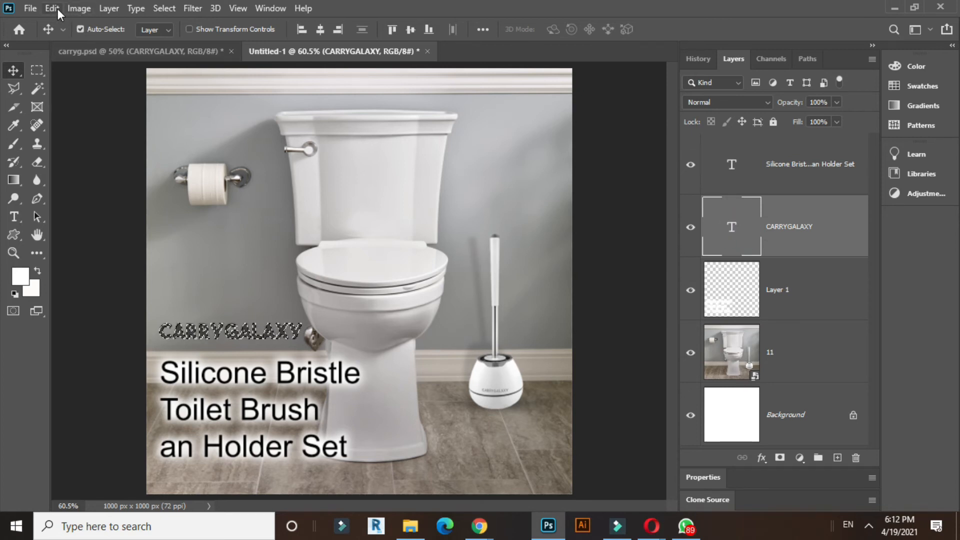
Try expanding the CARRYGALAXY selection by 7 pixels, and undo the expansion
{"action": "left_click", "coordinate": [155, 10]}
{"action": "mouse_move", "coordinate": [266, 208]}
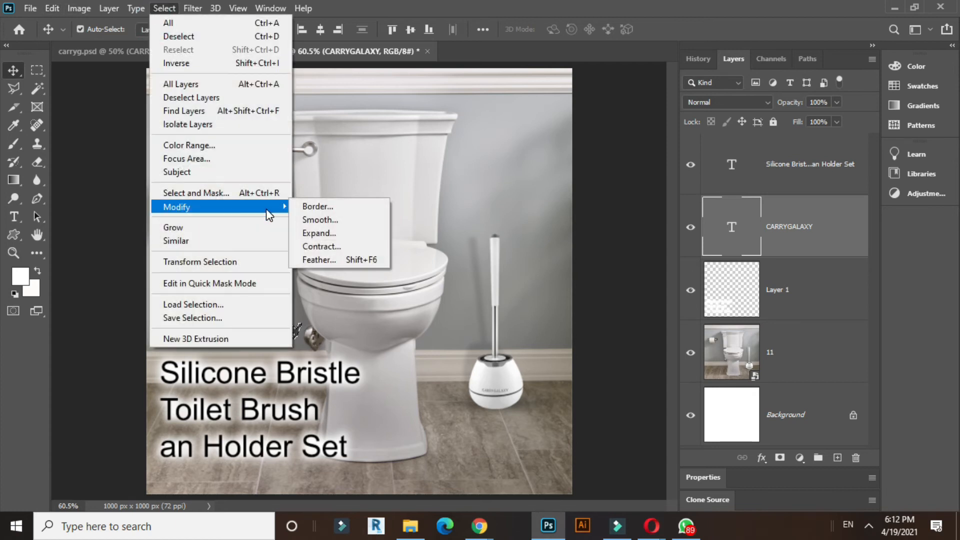
{"action": "left_click", "coordinate": [344, 233]}
{"action": "left_click", "coordinate": [545, 157]}
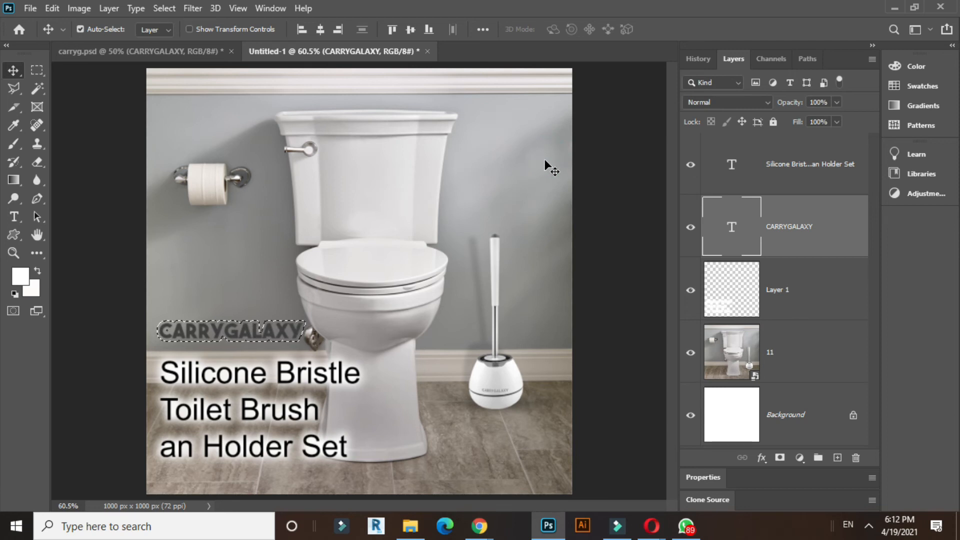
{"action": "key", "text": "ctrl+z"}
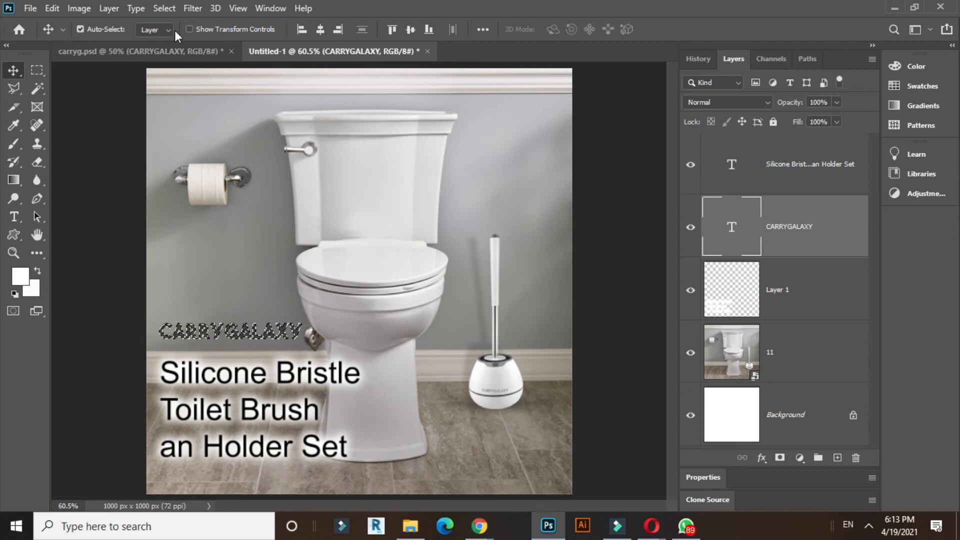
Expand the CARRYGALAXY text selection by 5 pixels
{"action": "left_click", "coordinate": [164, 8]}
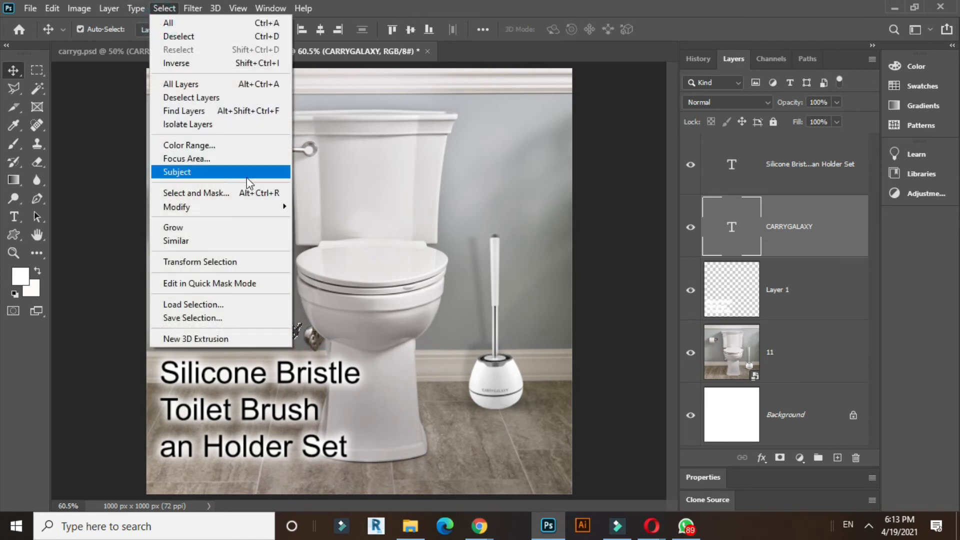
{"action": "mouse_move", "coordinate": [247, 206]}
{"action": "left_click", "coordinate": [334, 232]}
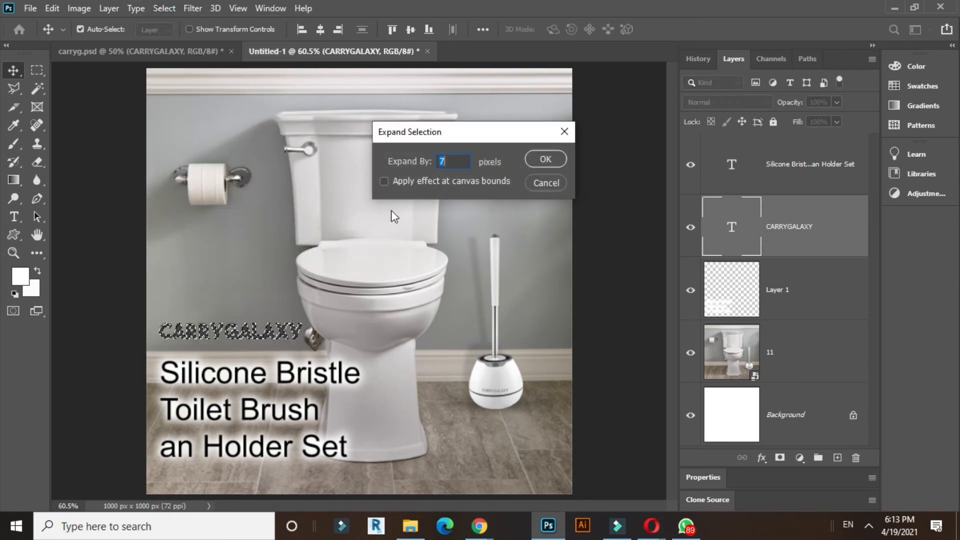
{"action": "type", "text": "5"}
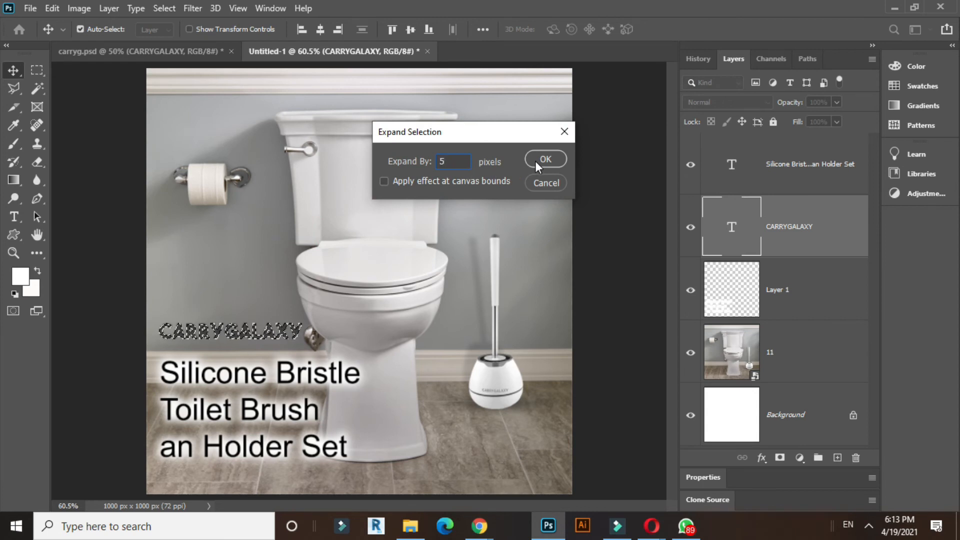
{"action": "left_click", "coordinate": [536, 160]}
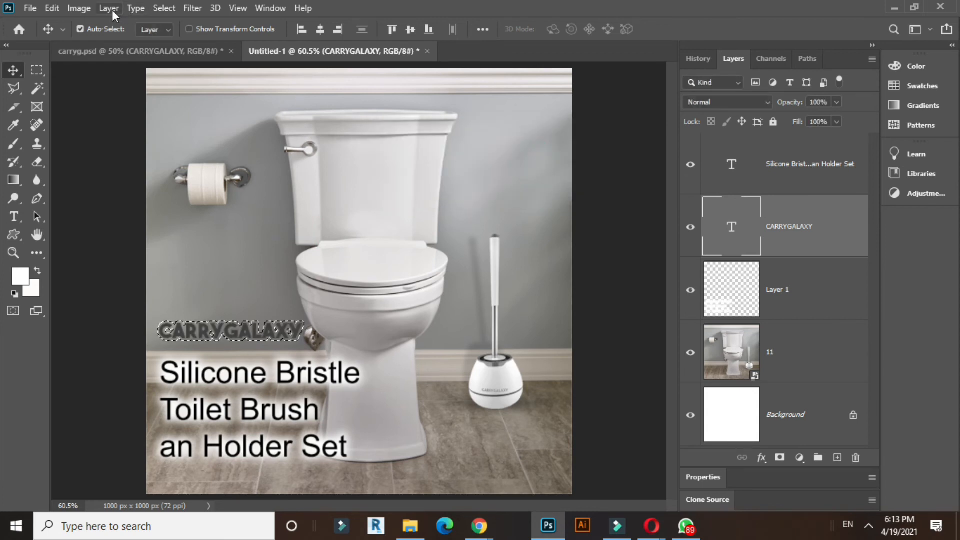
Add a new empty layer and place it directly beneath the CARRYGALAXY text layer
{"action": "left_click", "coordinate": [60, 10]}
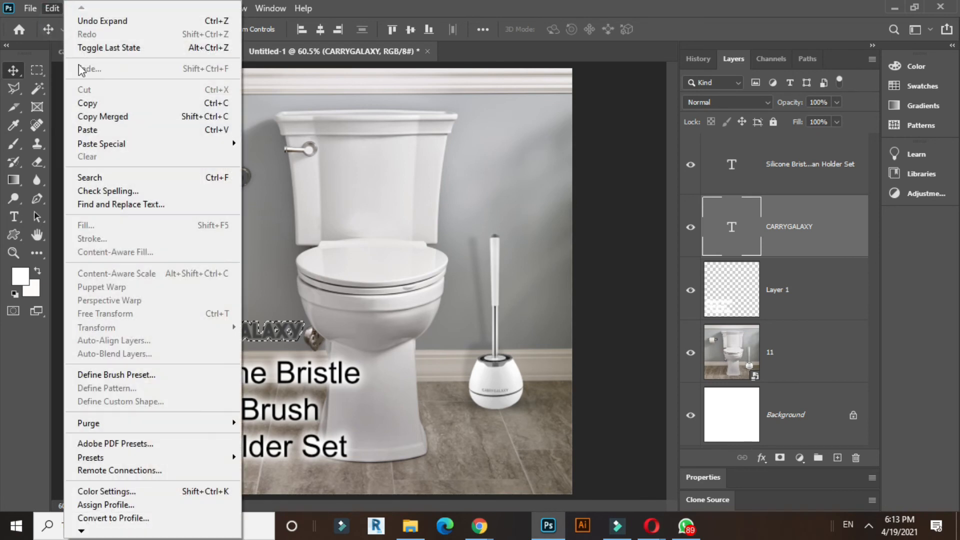
{"action": "left_click", "coordinate": [558, 17]}
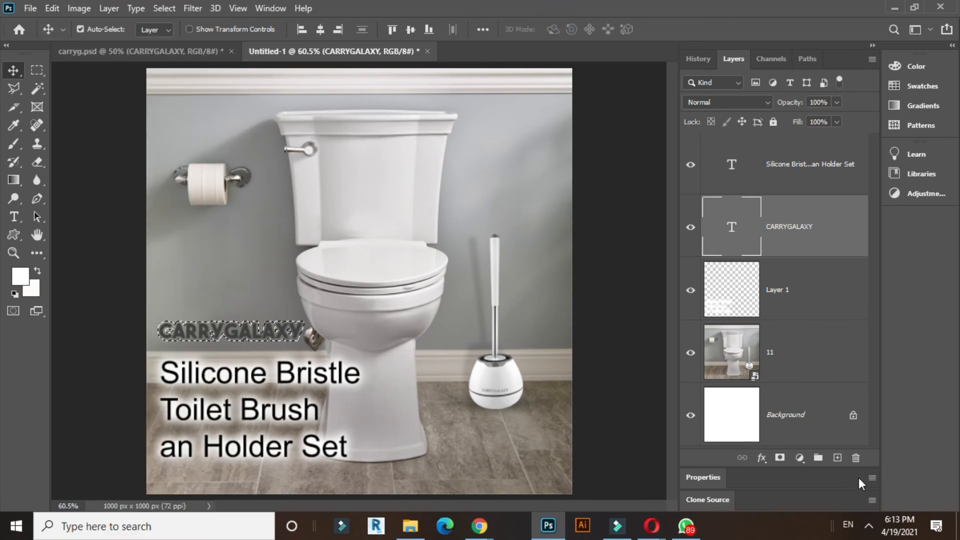
{"action": "left_click", "coordinate": [838, 458]}
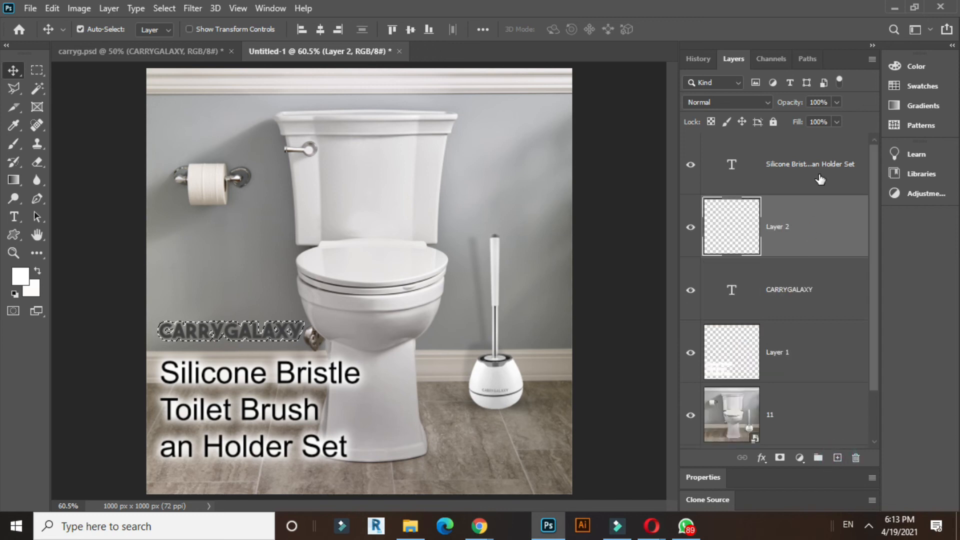
{"action": "left_click_drag", "start_coordinate": [806, 297], "coordinate": [785, 214]}
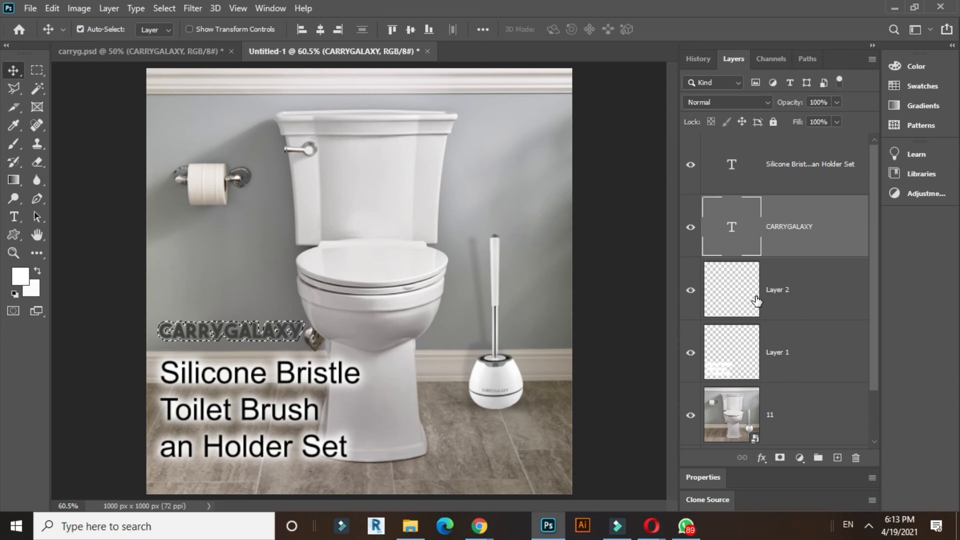
Fill the expanded CARRYGALAXY selection on Layer 2 with white at 100% opacity in Normal mode, and clear the selection
{"action": "left_click", "coordinate": [59, 9]}
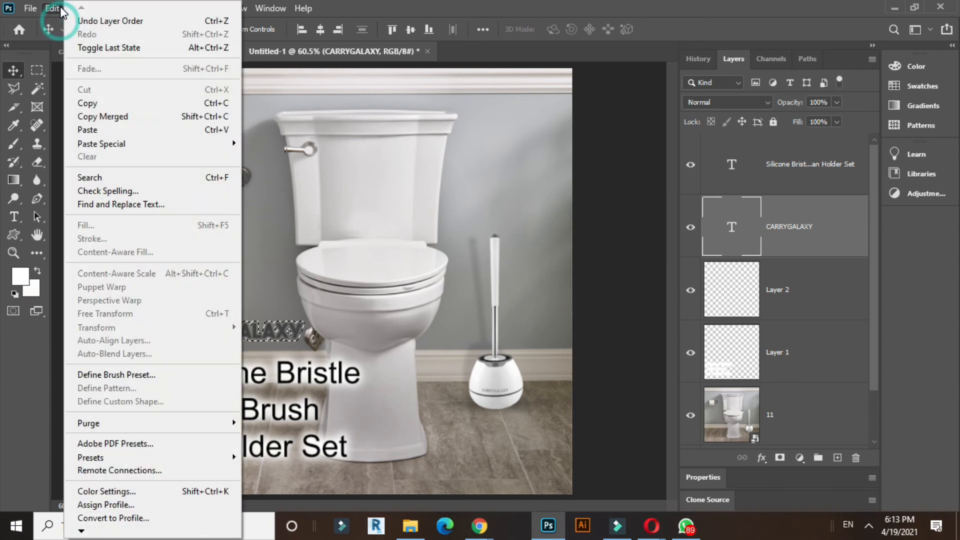
{"action": "left_click", "coordinate": [781, 292]}
{"action": "left_click", "coordinate": [781, 292]}
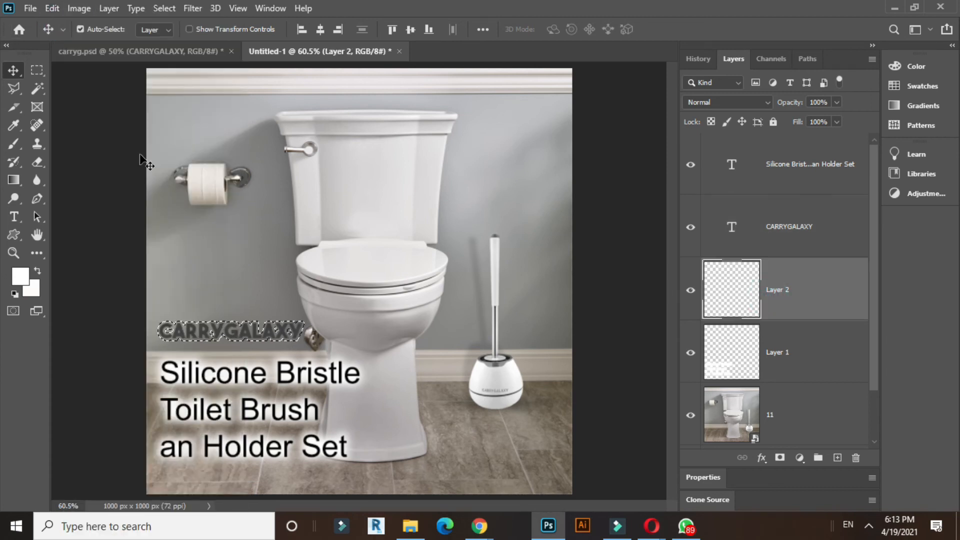
{"action": "left_click", "coordinate": [56, 9]}
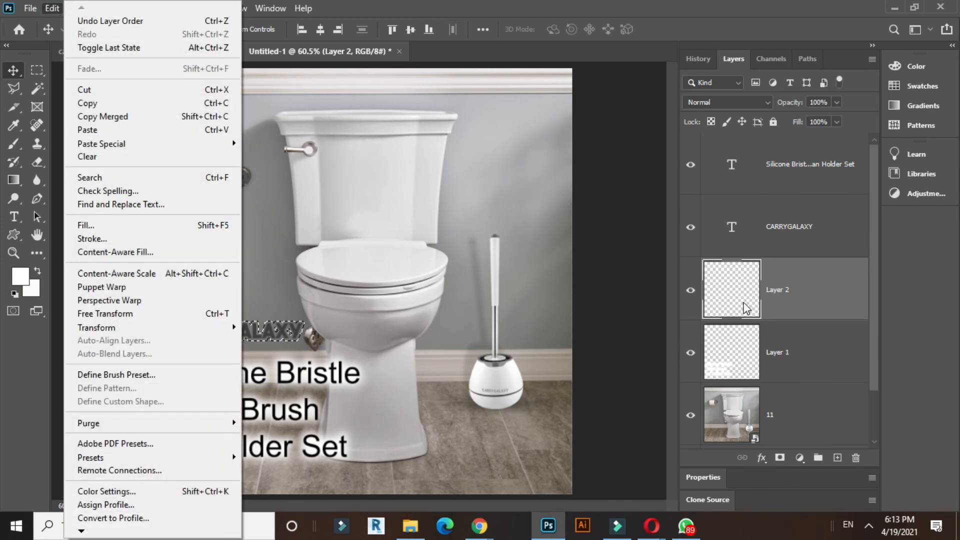
{"action": "left_click", "coordinate": [105, 225]}
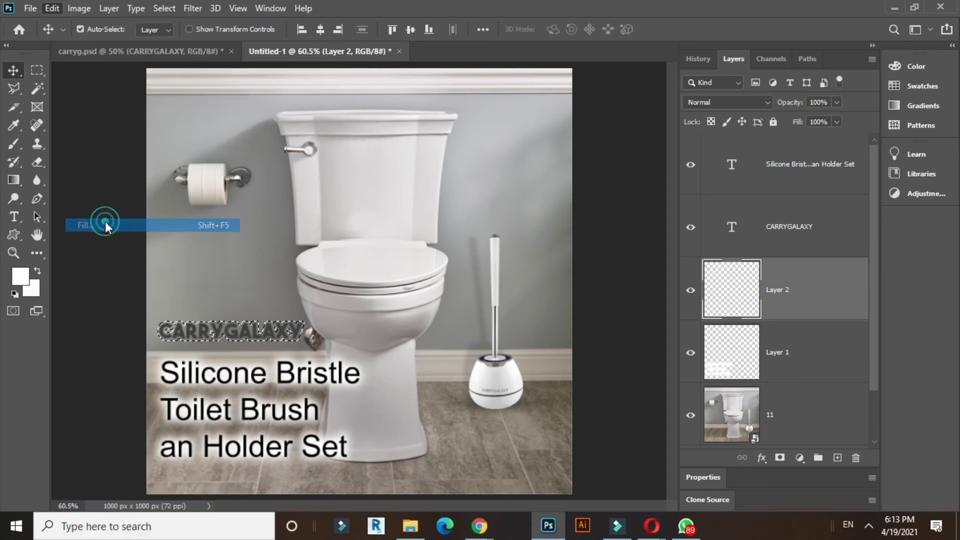
{"action": "left_click", "coordinate": [517, 123]}
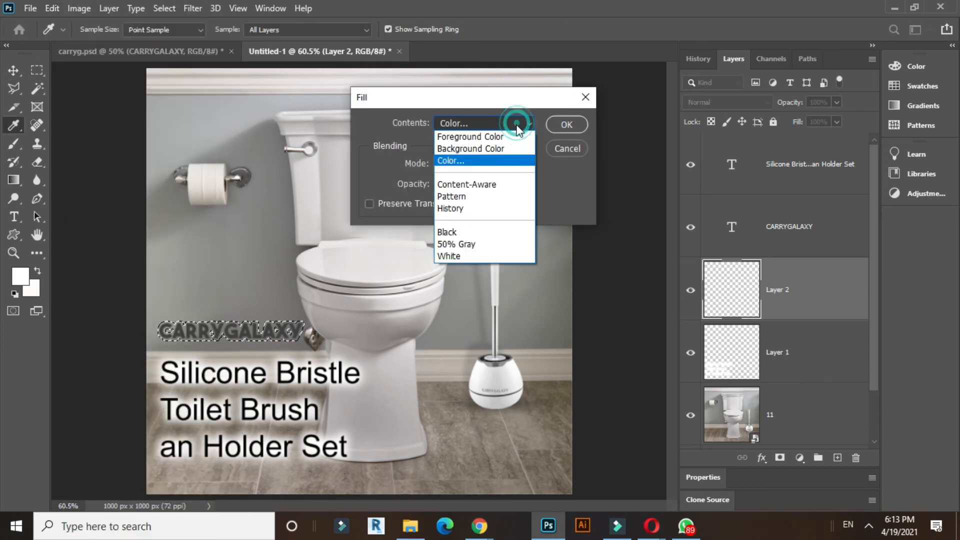
{"action": "left_click", "coordinate": [491, 161]}
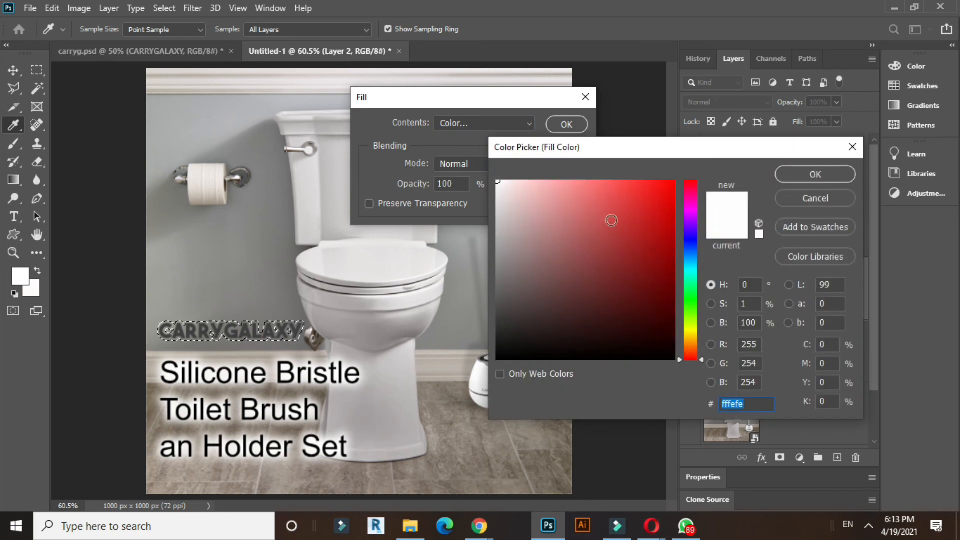
{"action": "left_click", "coordinate": [498, 181]}
{"action": "left_click", "coordinate": [807, 179]}
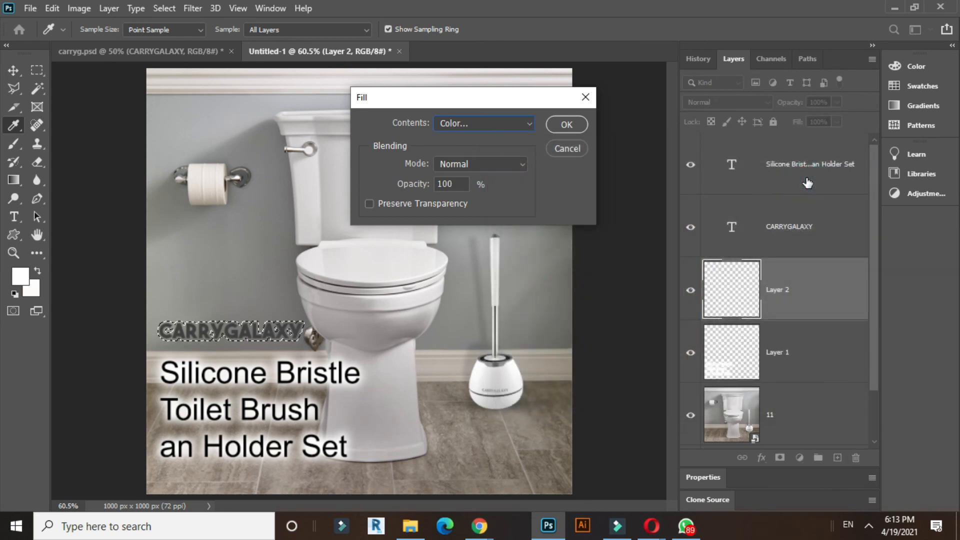
{"action": "left_click", "coordinate": [568, 127]}
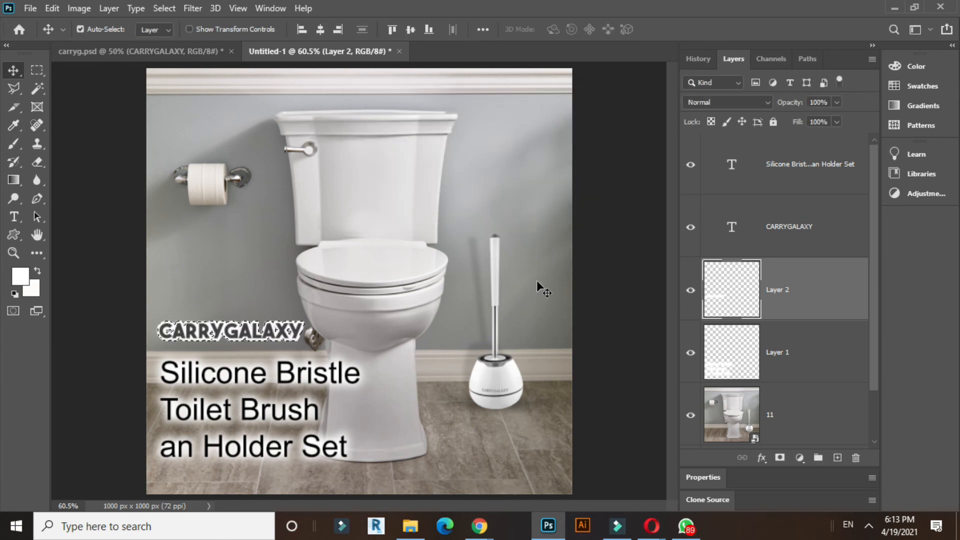
{"action": "key", "text": "ctrl"}
{"action": "key", "text": "ctrl+d"}
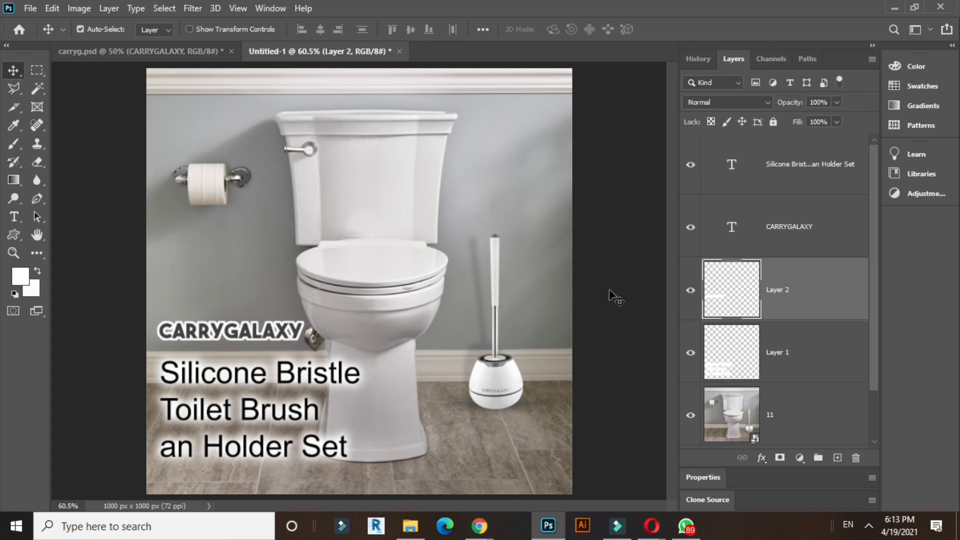
Apply a Gaussian Blur with a radius of 15.3 pixels to the white CARRYGALAXY backing on Layer 2
{"action": "left_click", "coordinate": [743, 300]}
{"action": "left_click", "coordinate": [193, 8]}
{"action": "mouse_move", "coordinate": [273, 181]}
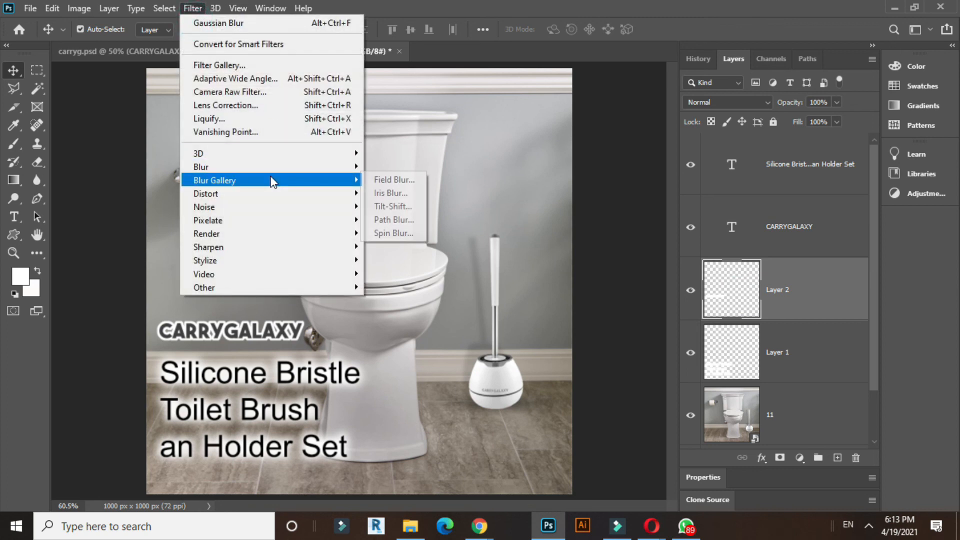
{"action": "mouse_move", "coordinate": [306, 170]}
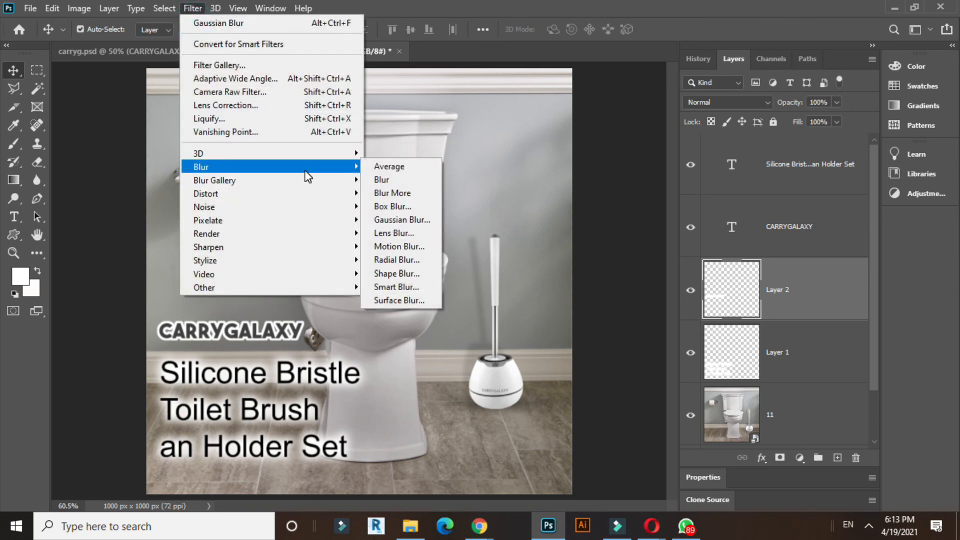
{"action": "left_click", "coordinate": [411, 218]}
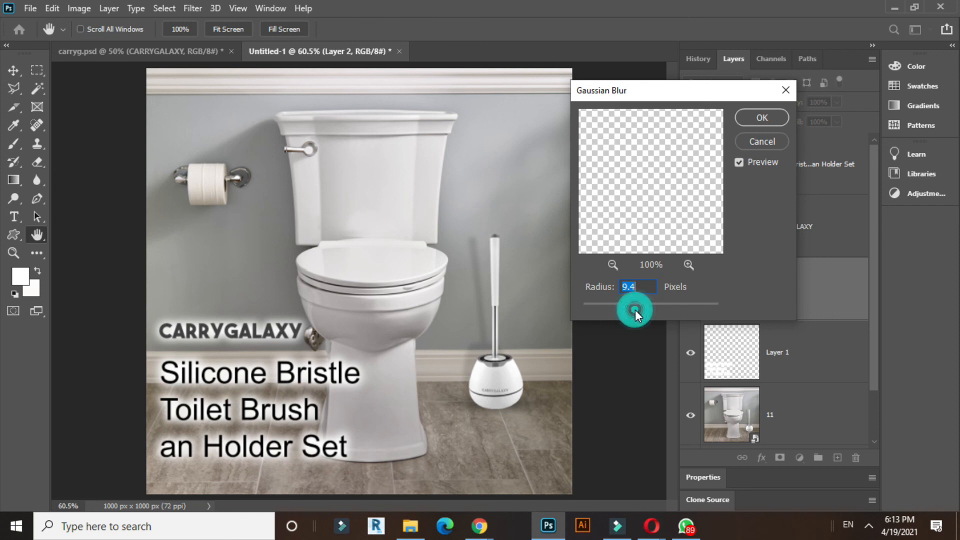
{"action": "left_click", "coordinate": [643, 310]}
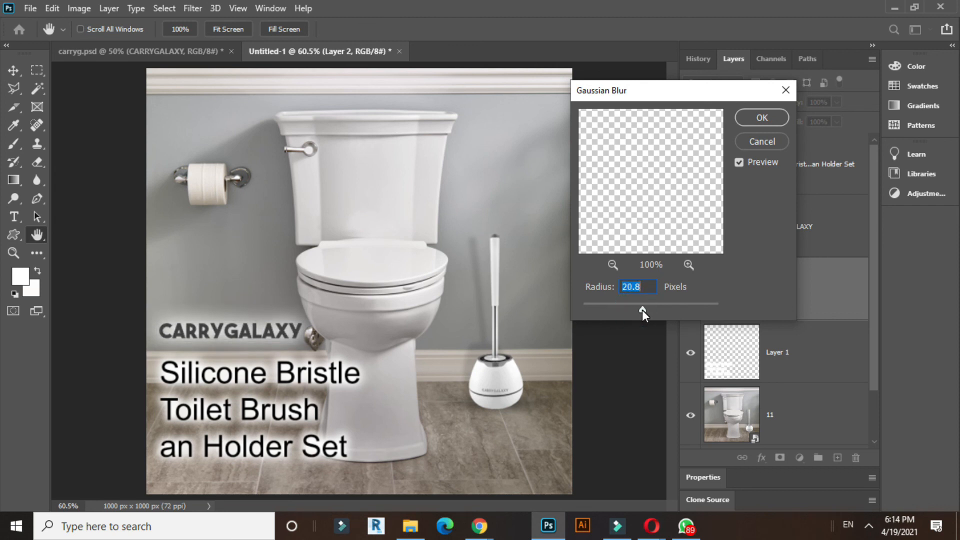
{"action": "left_click", "coordinate": [640, 310]}
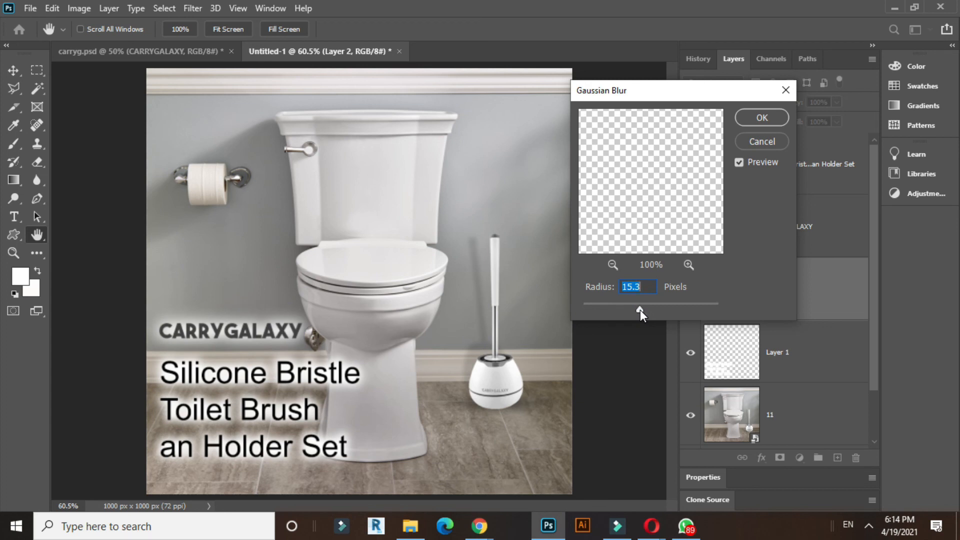
{"action": "left_click", "coordinate": [762, 118]}
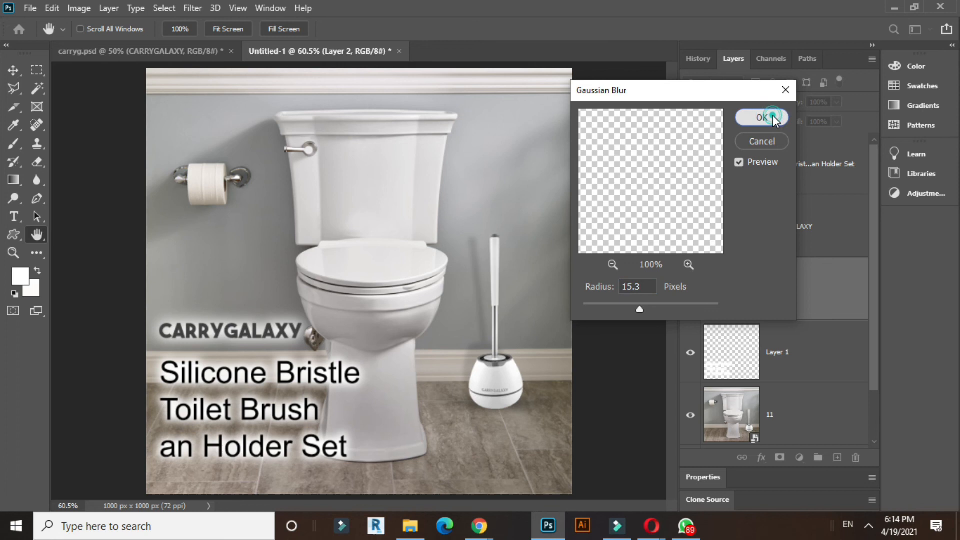